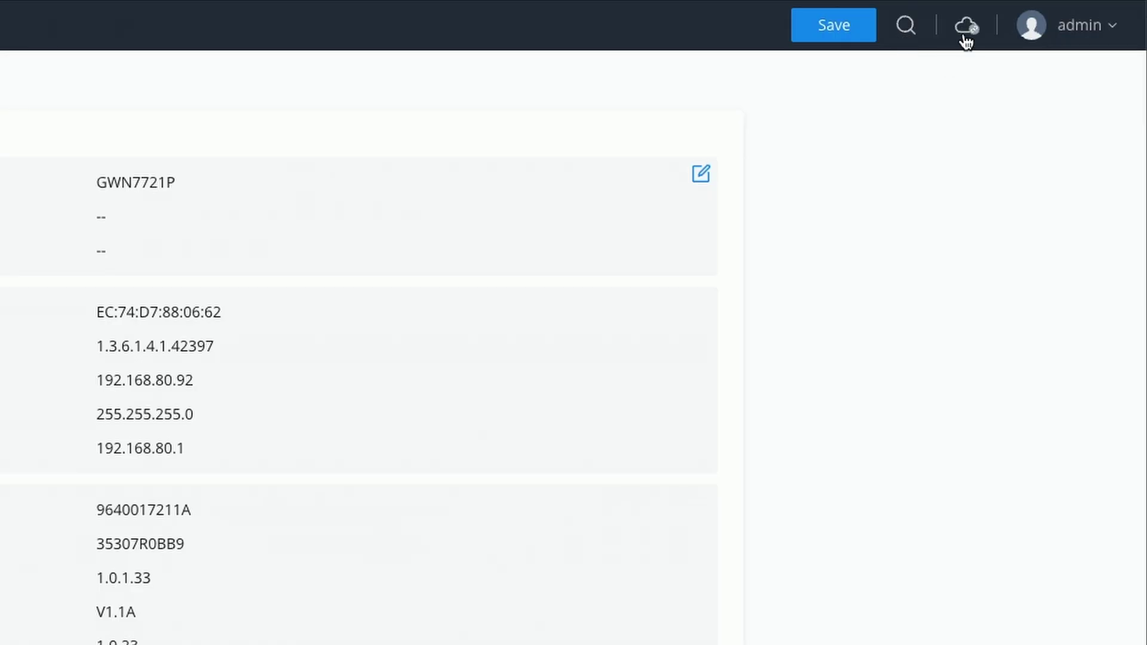
- Show the cloud management status, then the admin menu with language, reboot, password and logout
{"action": "mouse_move", "coordinate": [966, 42]}
{"action": "mouse_move", "coordinate": [1114, 35]}
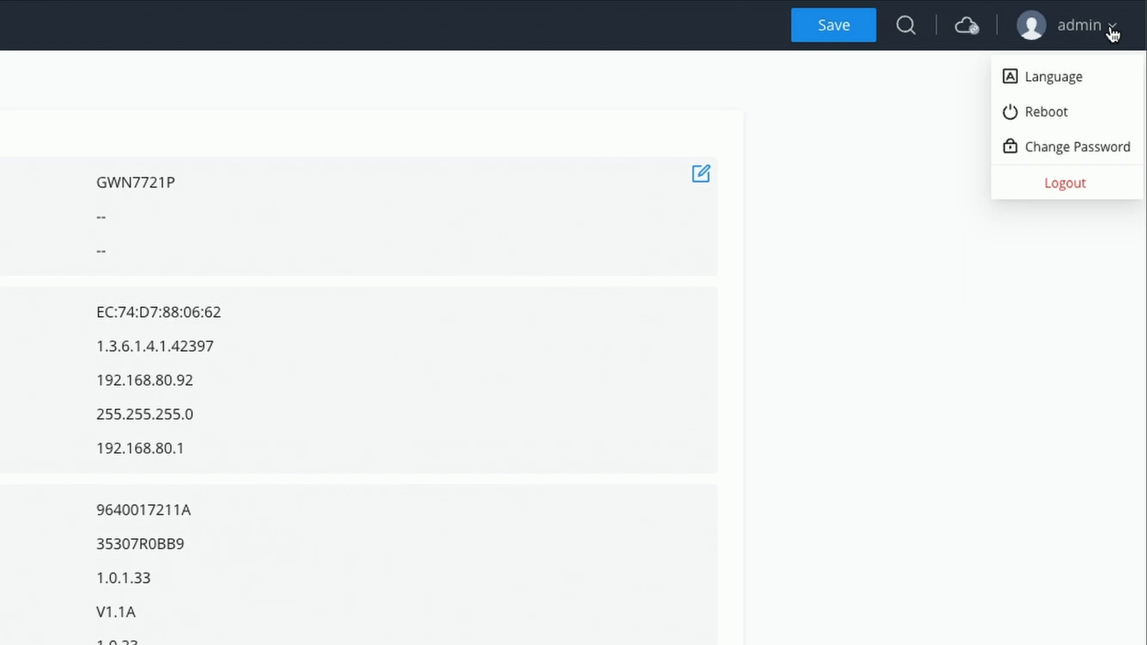
{"action": "mouse_move", "coordinate": [1067, 78]}
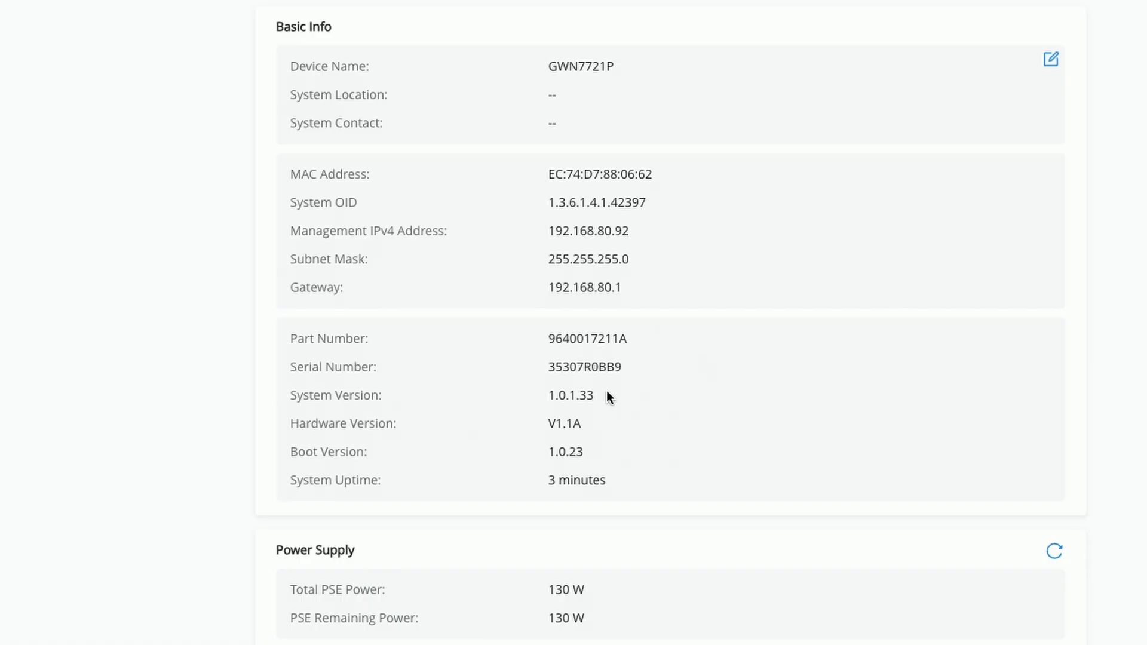
{"action": "left_click_drag", "start_coordinate": [596, 396], "coordinate": [560, 393]}
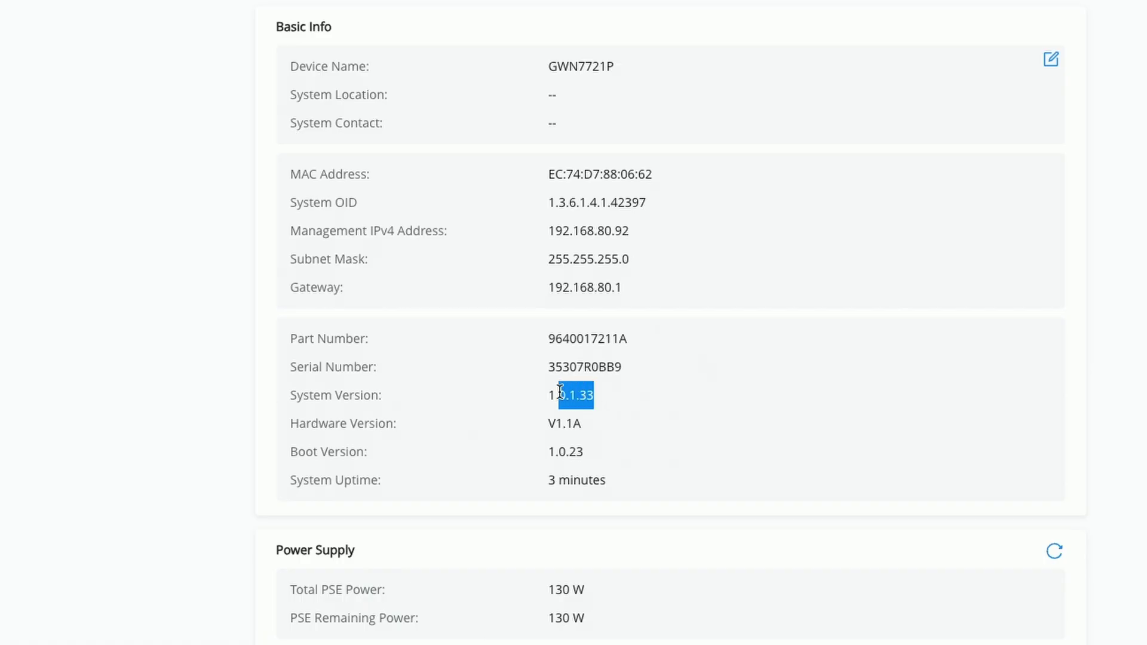
{"action": "left_click", "coordinate": [719, 404]}
- Open Overview > Port Info to see port 2.5GE1 at 1000Mbps full duplex, PoE 30 W max
{"action": "left_click", "coordinate": [51, 173]}
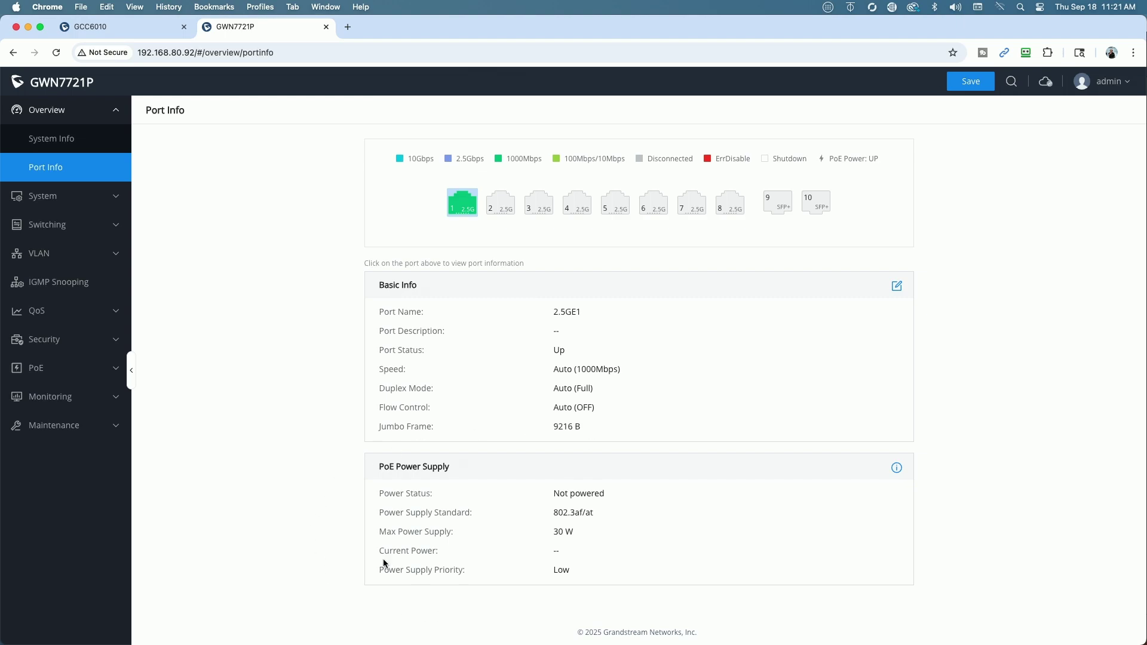
- View System IP Settings, then Management Platform, reviewing platform choices but keeping Auto
{"action": "left_click", "coordinate": [55, 197]}
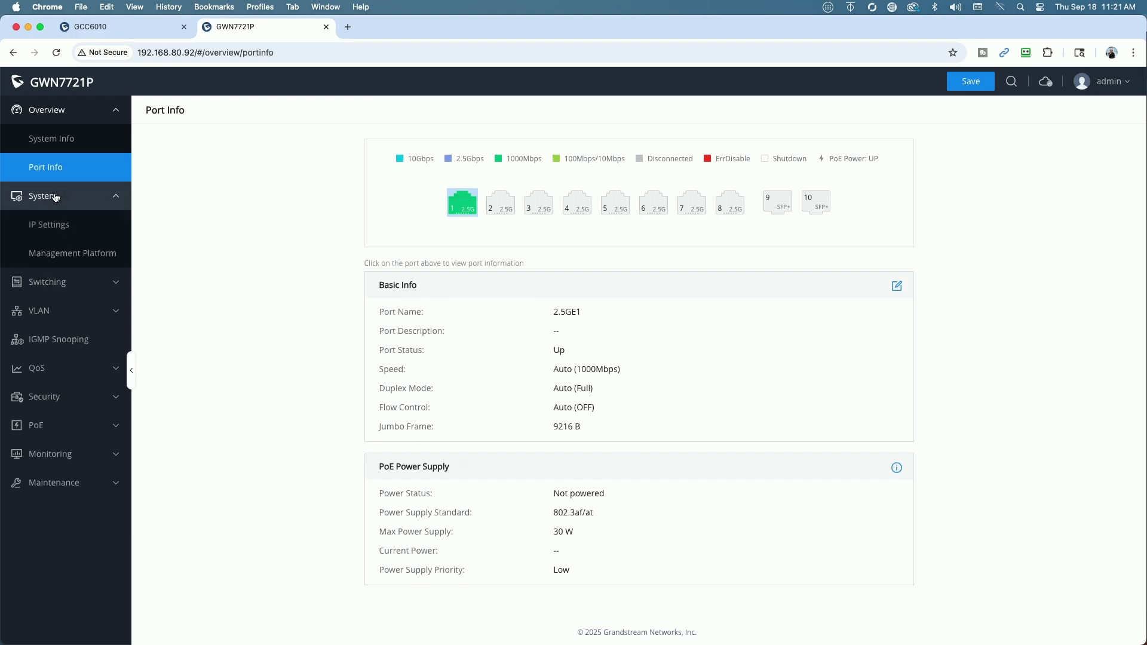
{"action": "left_click", "coordinate": [57, 224]}
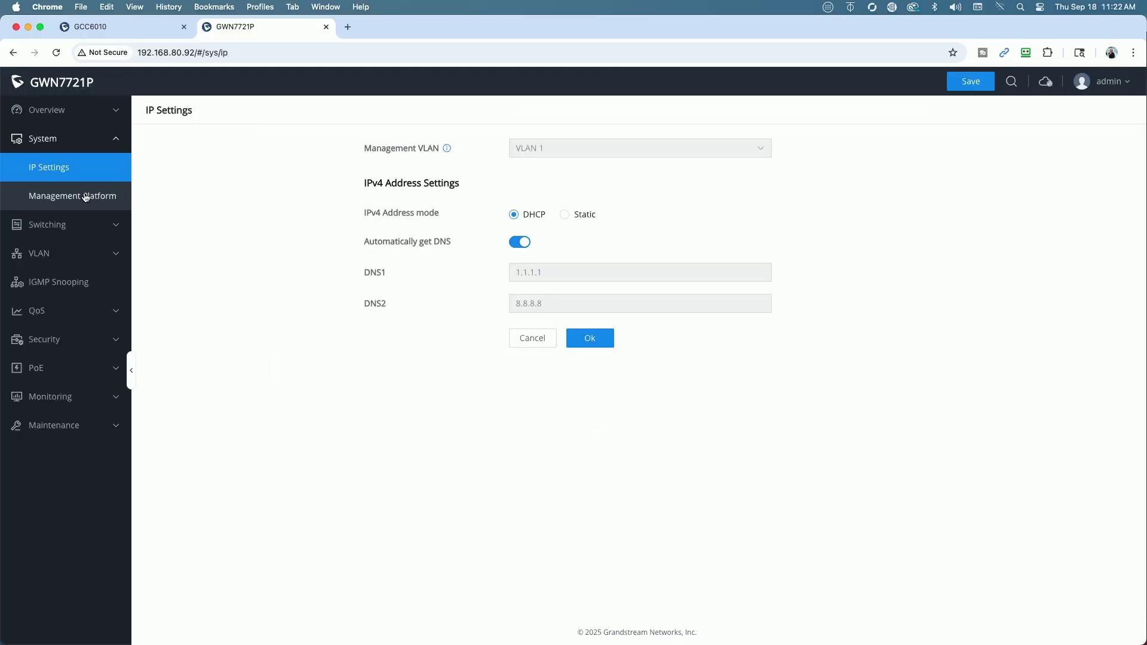
{"action": "left_click", "coordinate": [87, 197]}
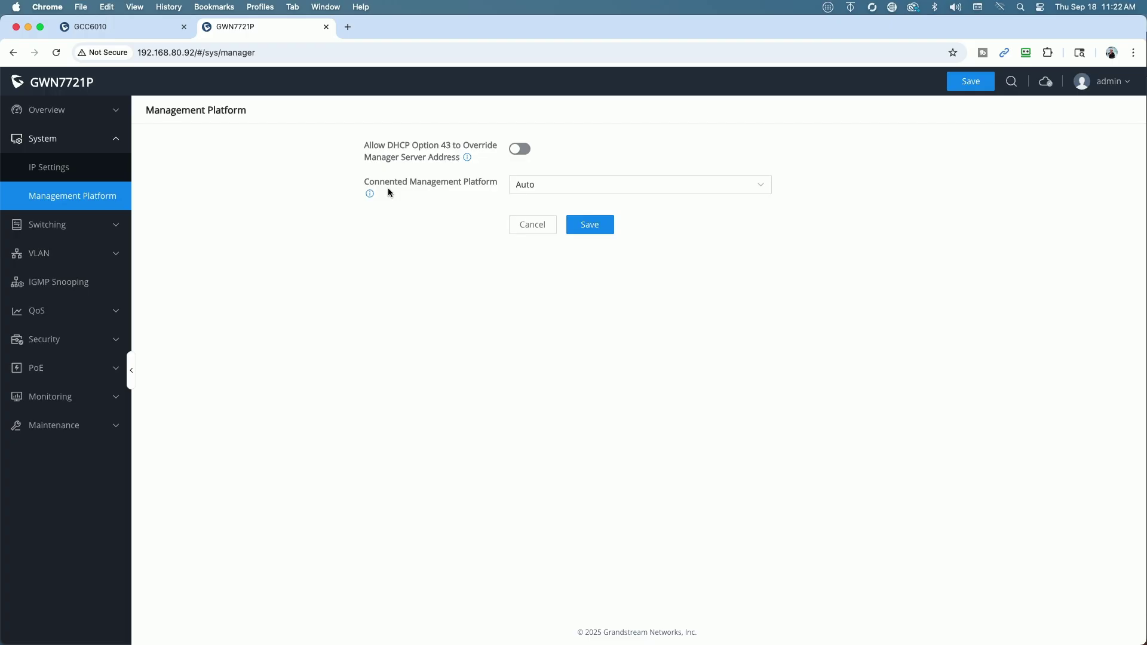
{"action": "left_click", "coordinate": [763, 187]}
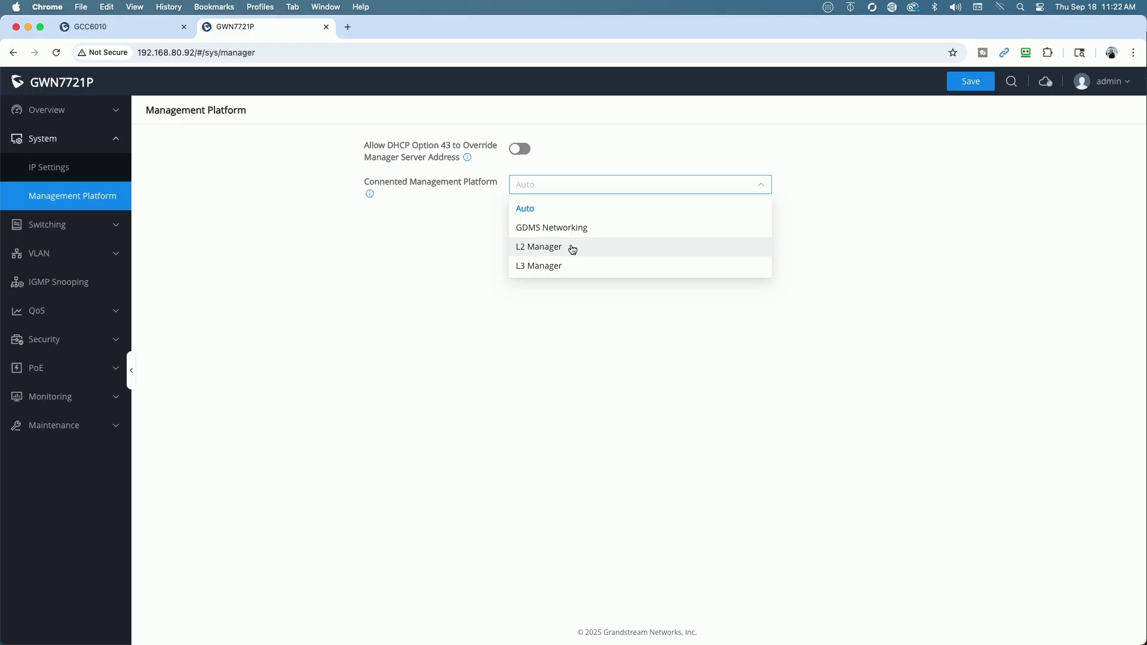
{"action": "left_click", "coordinate": [374, 330]}
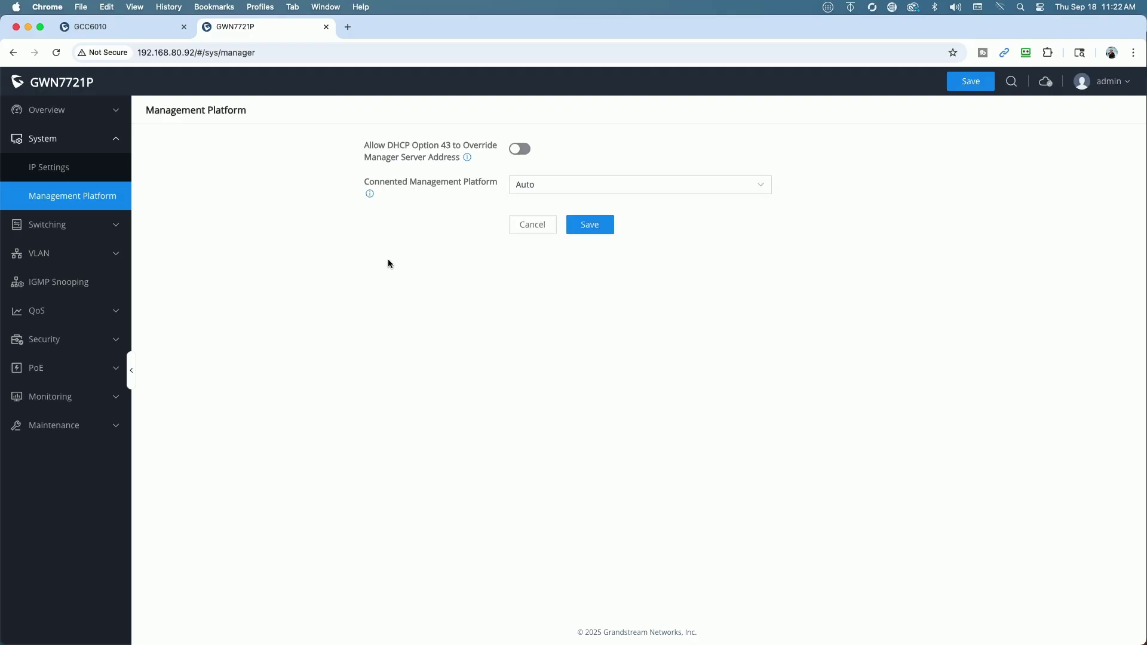
- Open Switching > Port Settings and review jumbo frame sizes, keeping 9216
{"action": "left_click", "coordinate": [56, 225]}
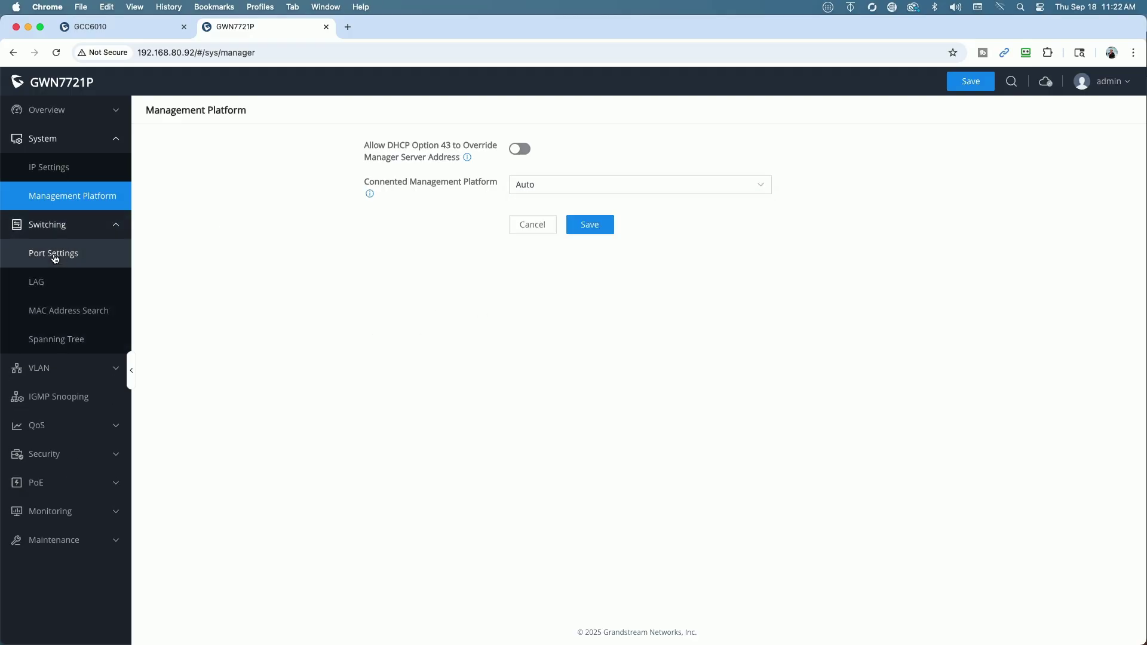
{"action": "left_click", "coordinate": [55, 252]}
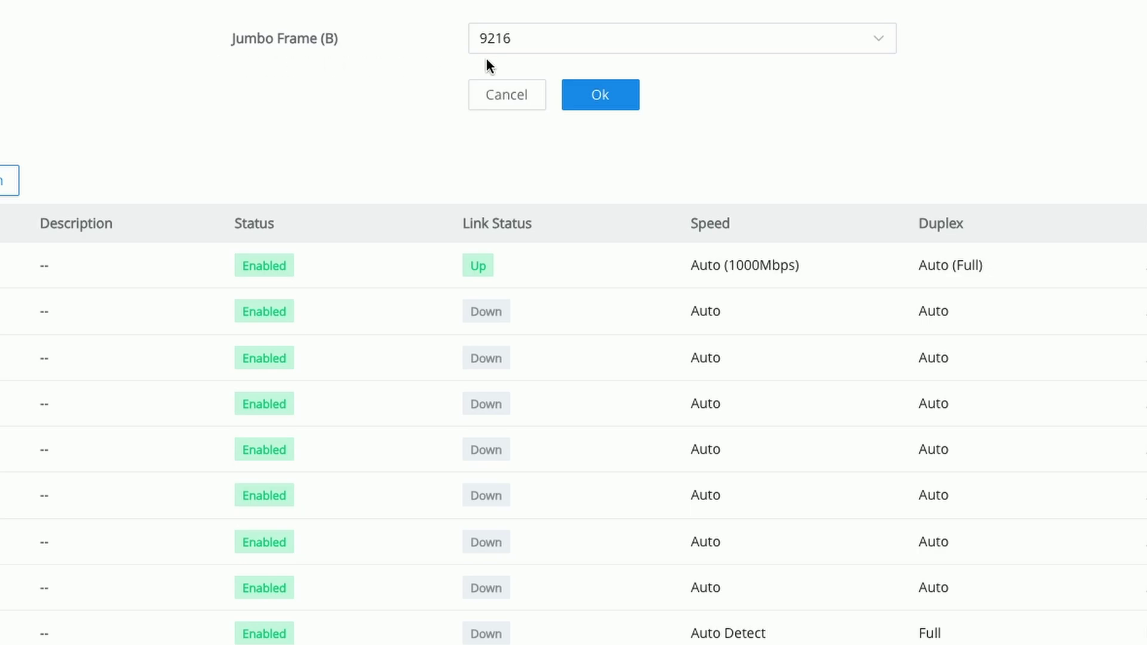
{"action": "left_click", "coordinate": [873, 44]}
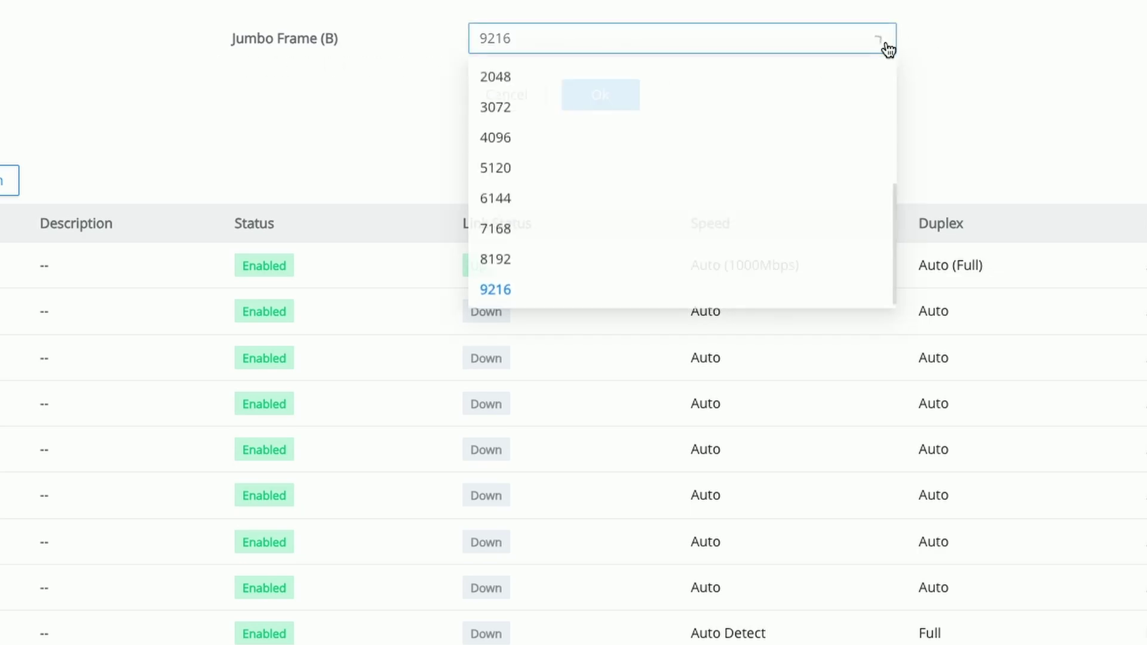
{"action": "left_click", "coordinate": [1093, 60]}
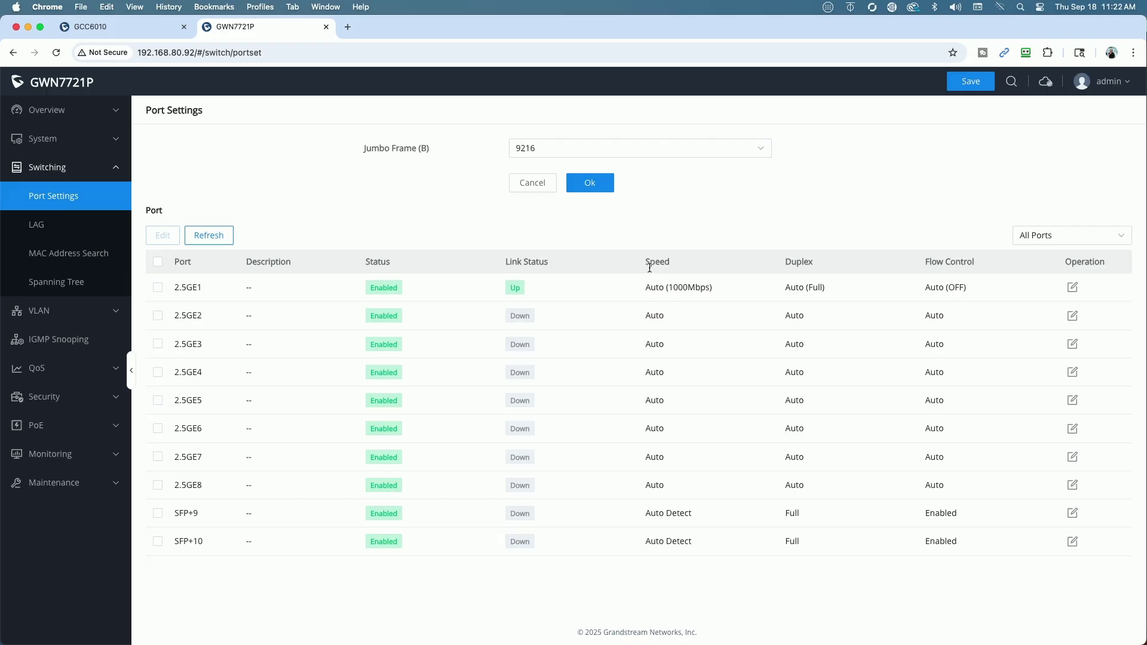
- Edit port 2.5GE1, toggling auto-negotiation off and back on to leave it enabled
{"action": "left_click", "coordinate": [1072, 289]}
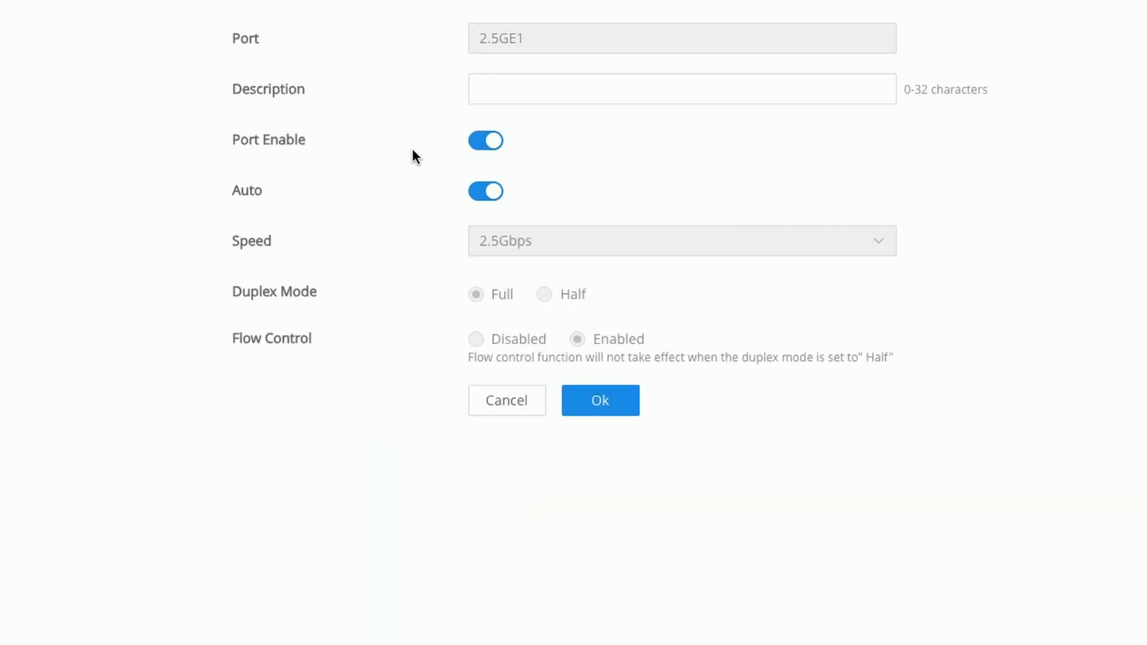
{"action": "left_click", "coordinate": [492, 87]}
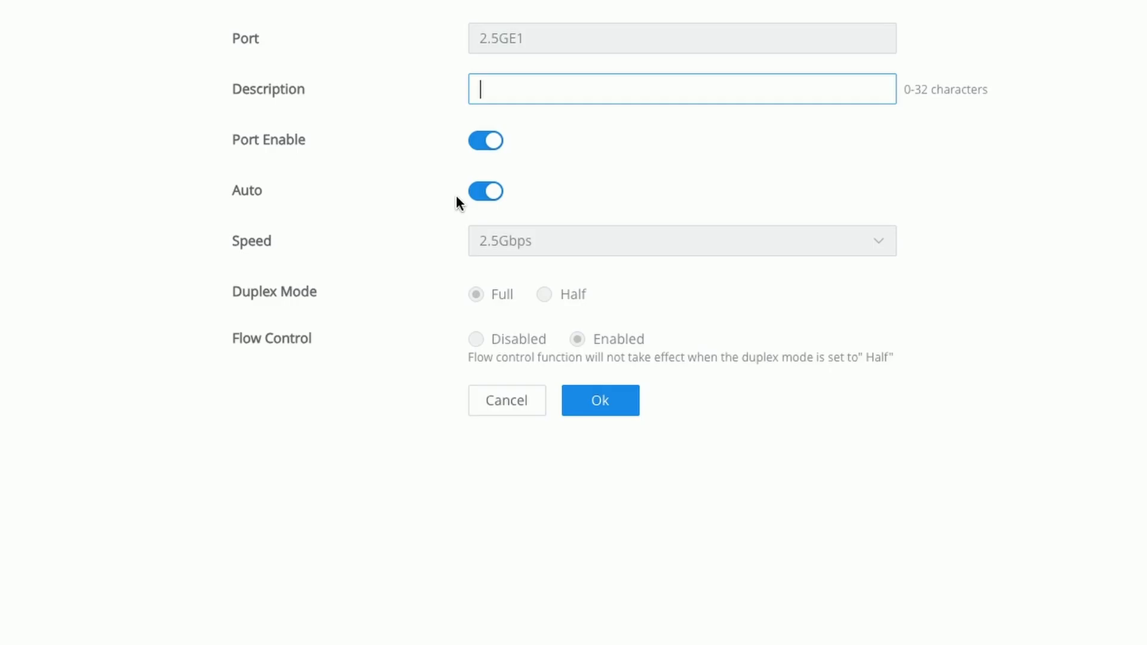
{"action": "left_click", "coordinate": [481, 196]}
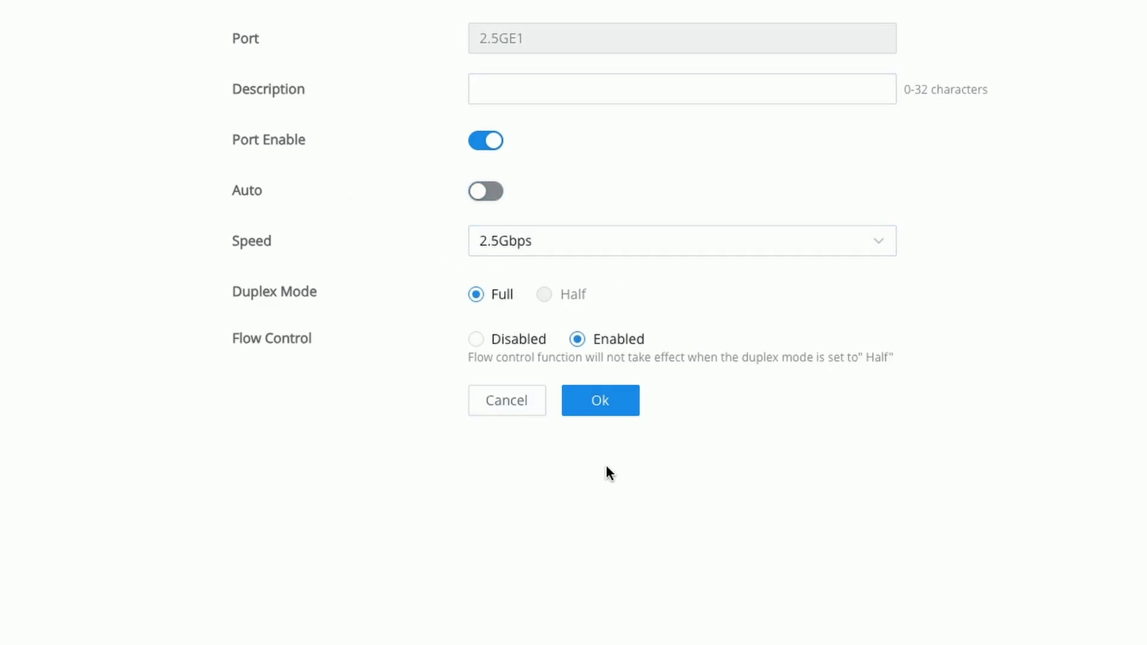
{"action": "left_click", "coordinate": [491, 197]}
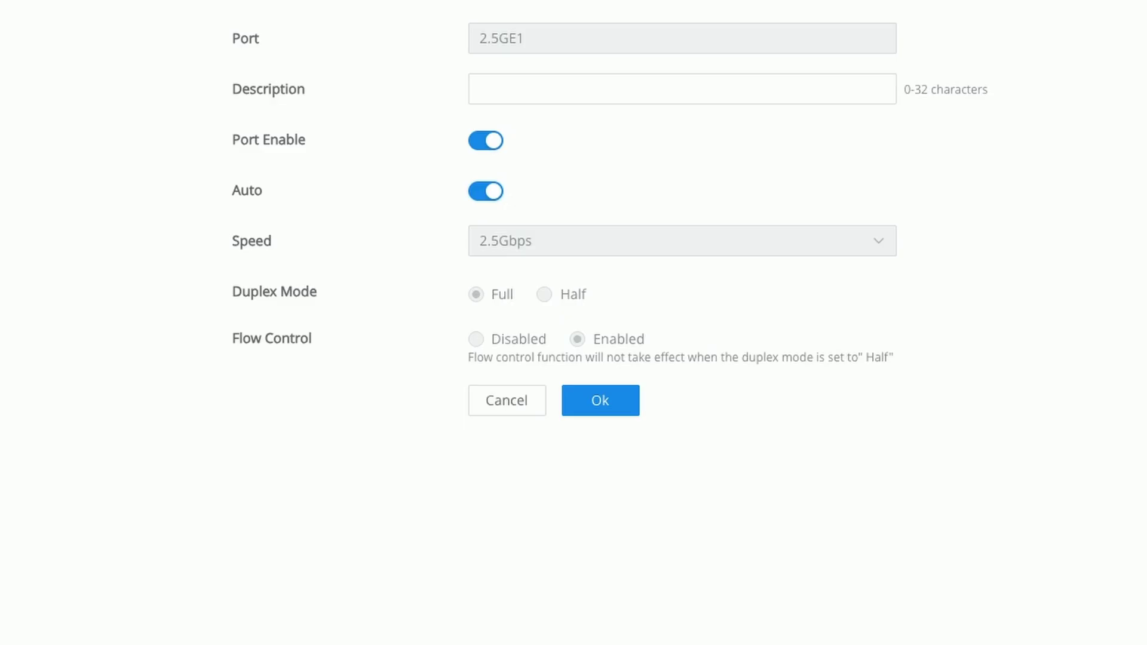
- Look through the LAG, MAC Address Search and Spanning Tree pages, then expand VLAN
{"action": "left_click", "coordinate": [53, 226]}
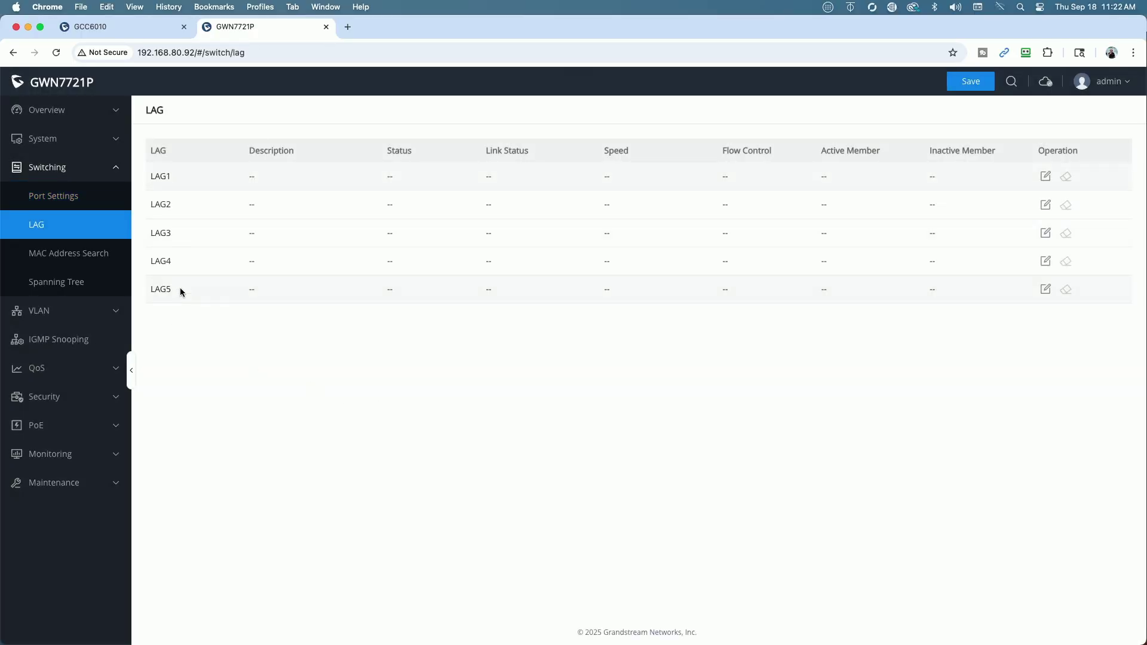
{"action": "left_click", "coordinate": [80, 255]}
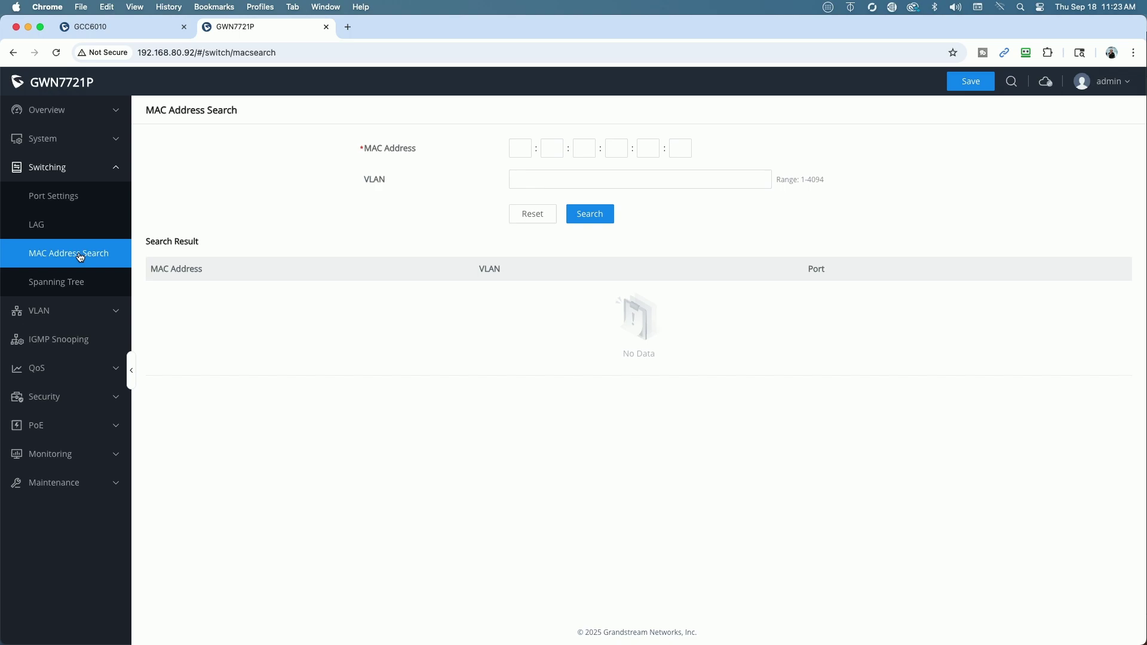
{"action": "left_click", "coordinate": [62, 286]}
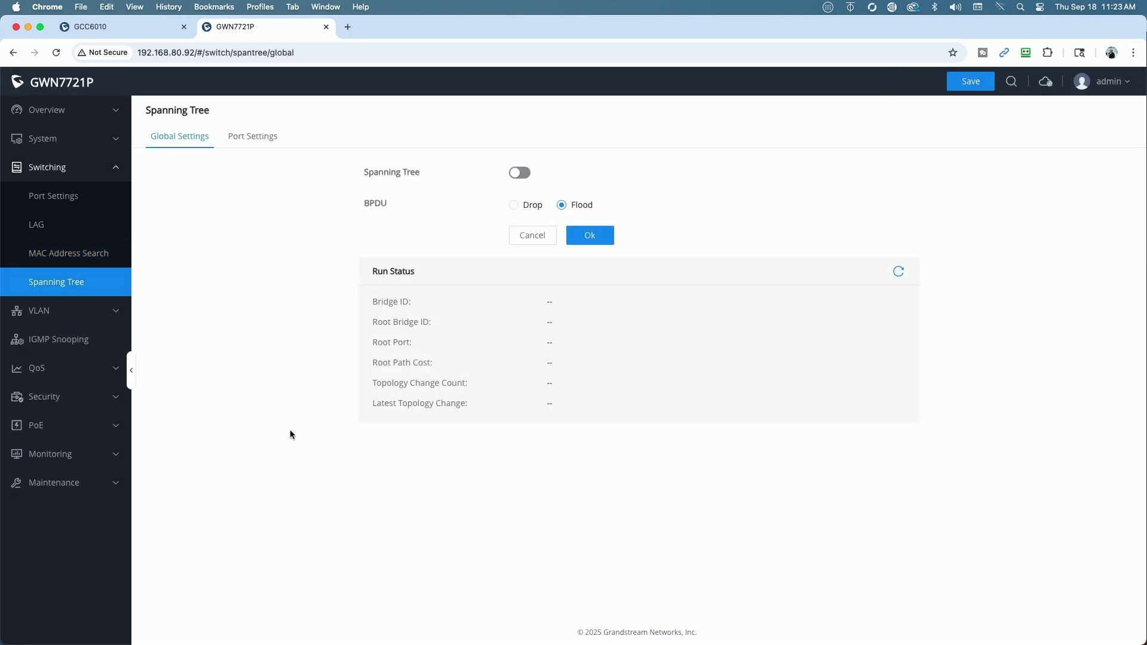
{"action": "left_click", "coordinate": [82, 310]}
- Open VLAN > Port VLAN, showing VLAN 1 with ports 2.5GE1–2.5GE8 and SFP+9–SFP+10
{"action": "left_click", "coordinate": [71, 337]}
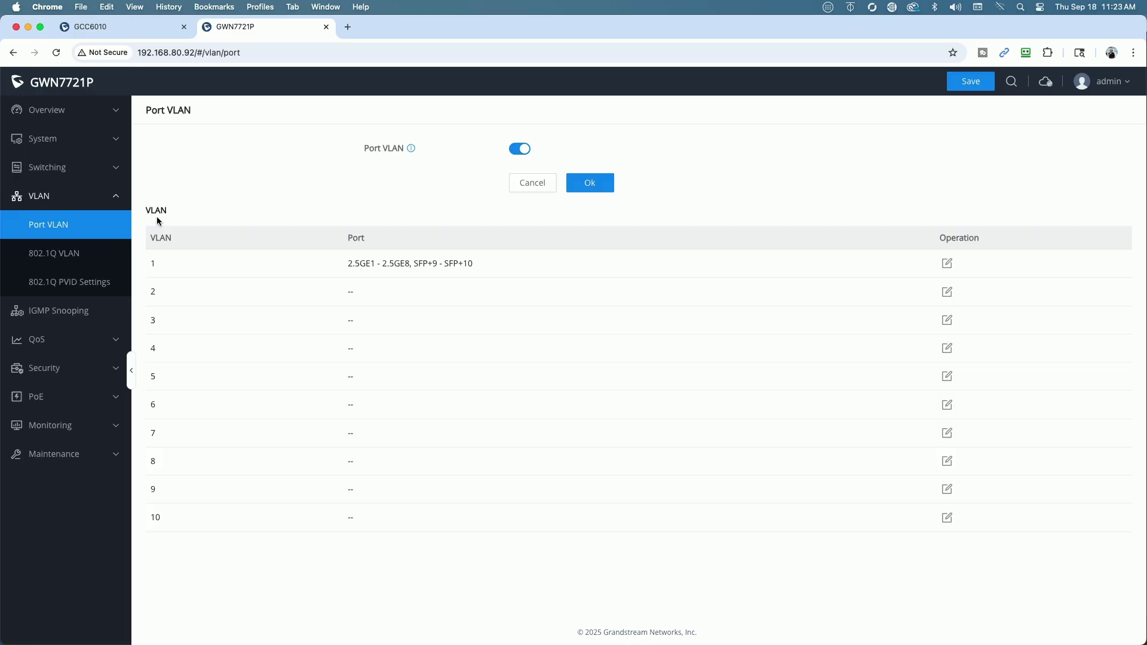
- Turn on 802.1Q VLAN and confirm, then return to the now-empty Port VLAN page
{"action": "left_click", "coordinate": [55, 258]}
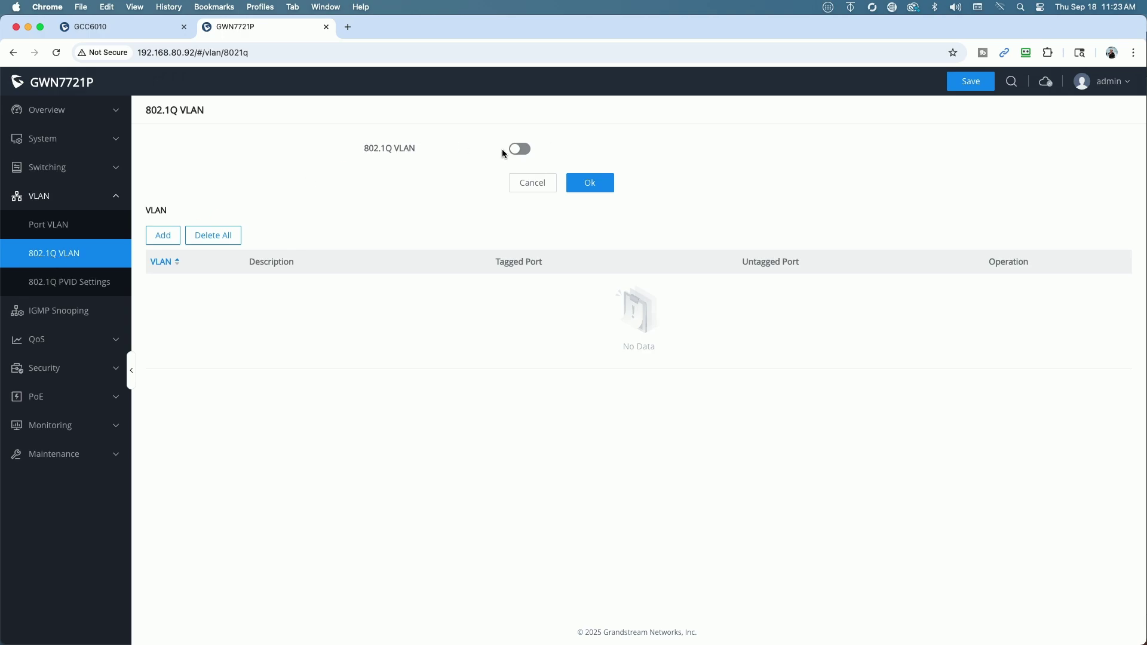
{"action": "left_click", "coordinate": [529, 150]}
{"action": "left_click", "coordinate": [583, 184]}
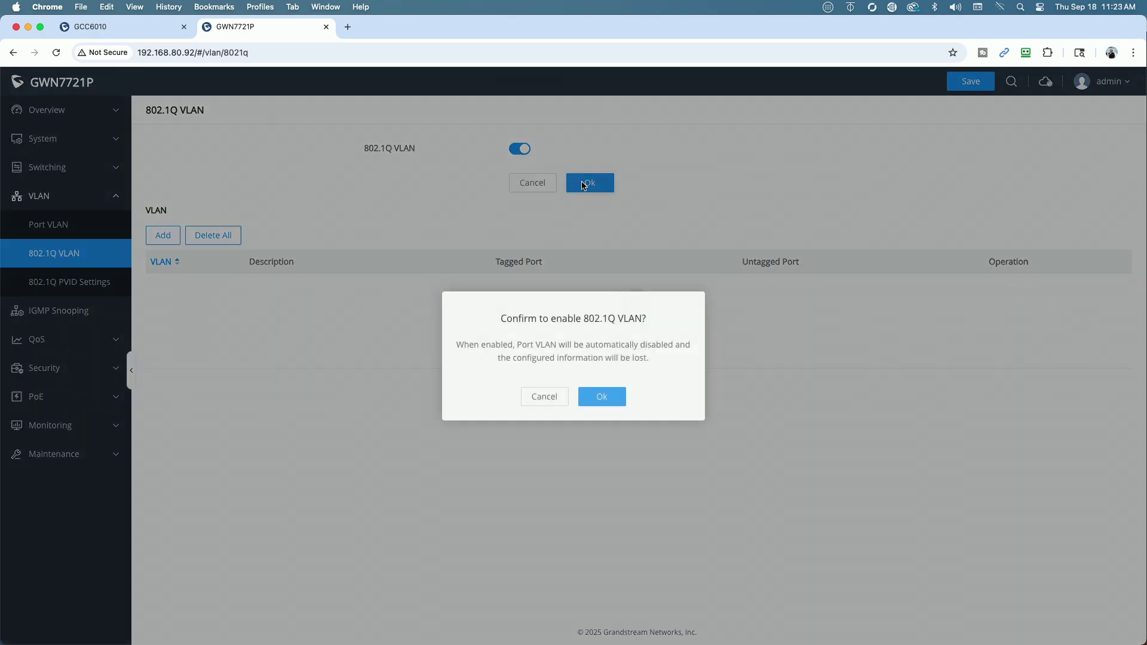
{"action": "left_click", "coordinate": [606, 403]}
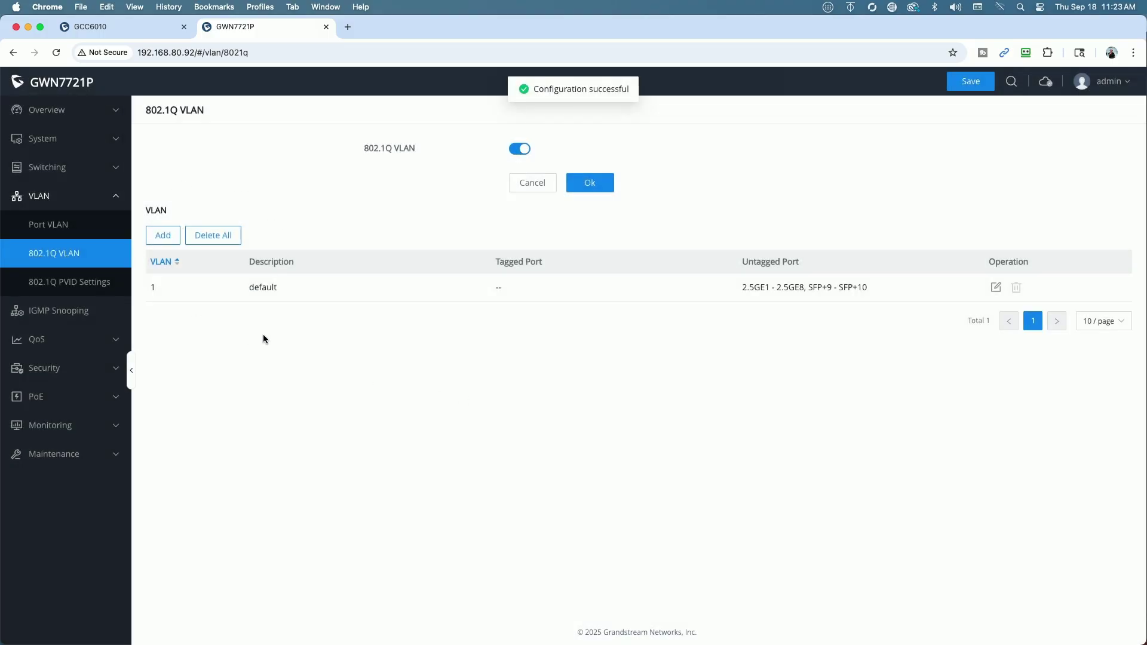
{"action": "left_click", "coordinate": [67, 230]}
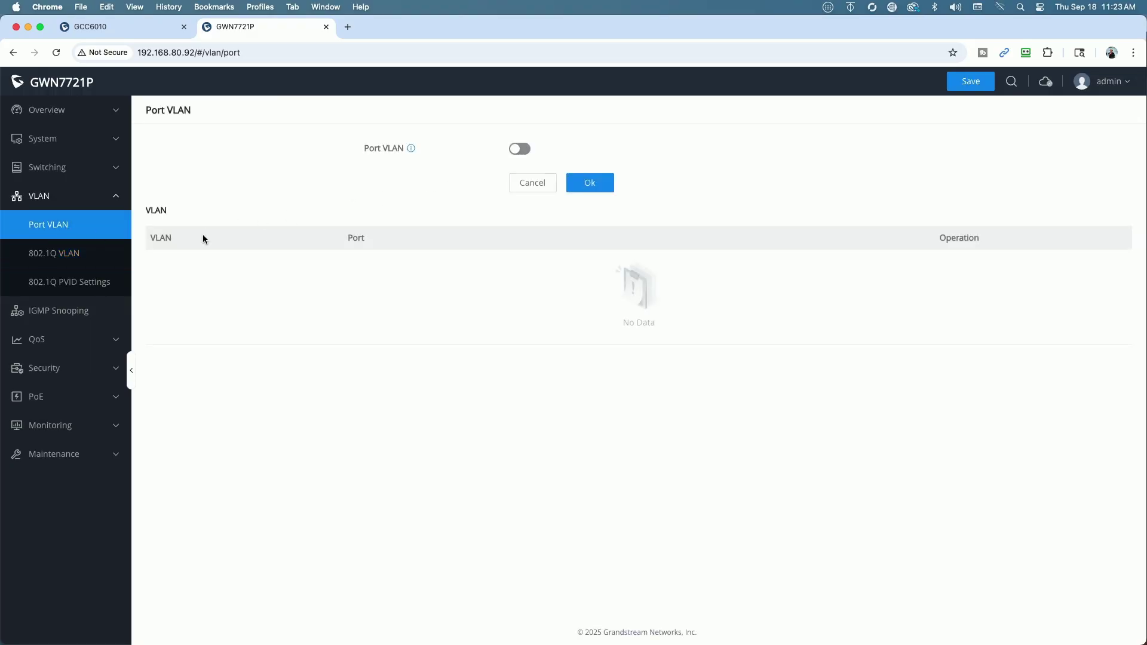
- Tour IGMP Snooping's Dynamic Router Port tab, then QoS basic, mapping, scheduling and rate limit pages
{"action": "left_click", "coordinate": [59, 313]}
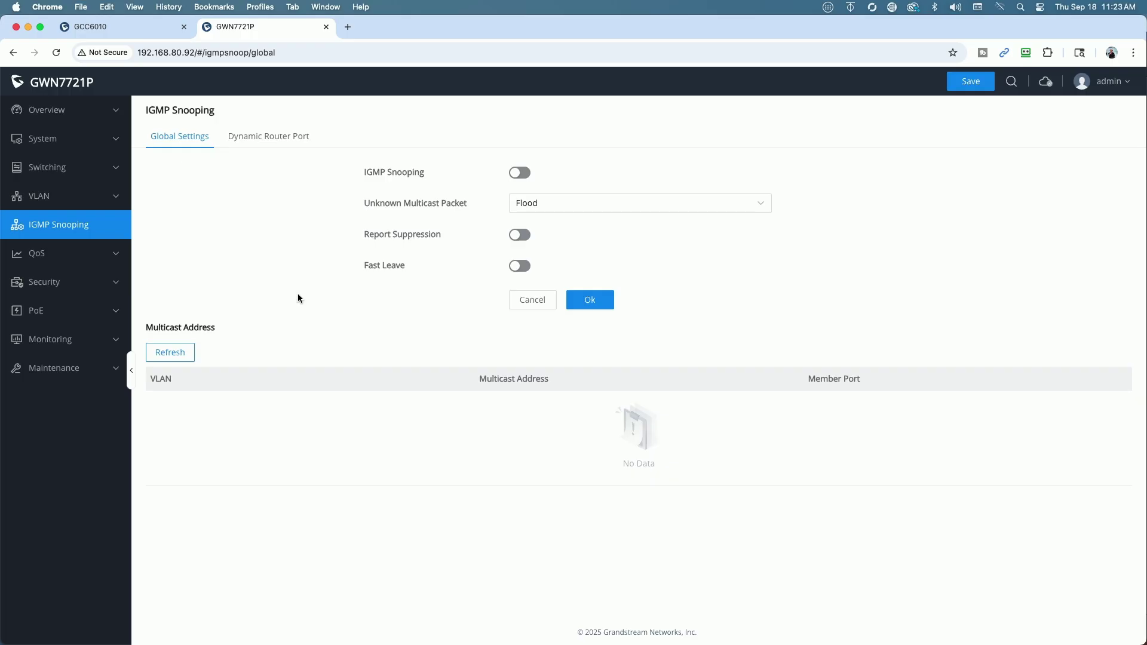
{"action": "left_click", "coordinate": [263, 140]}
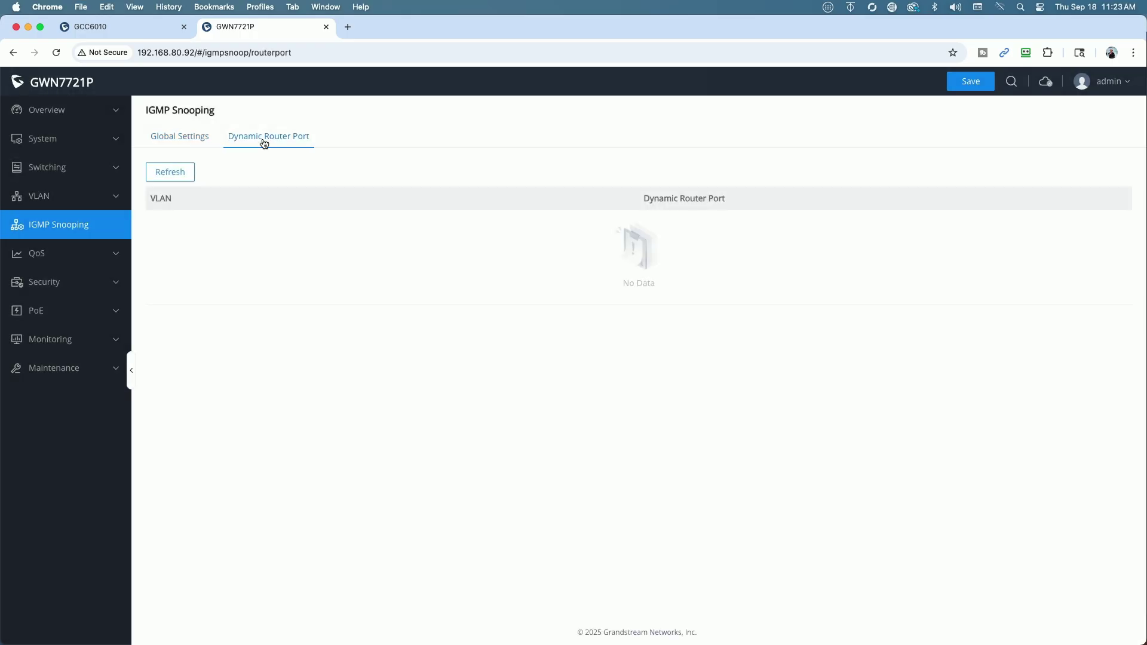
{"action": "left_click", "coordinate": [43, 256]}
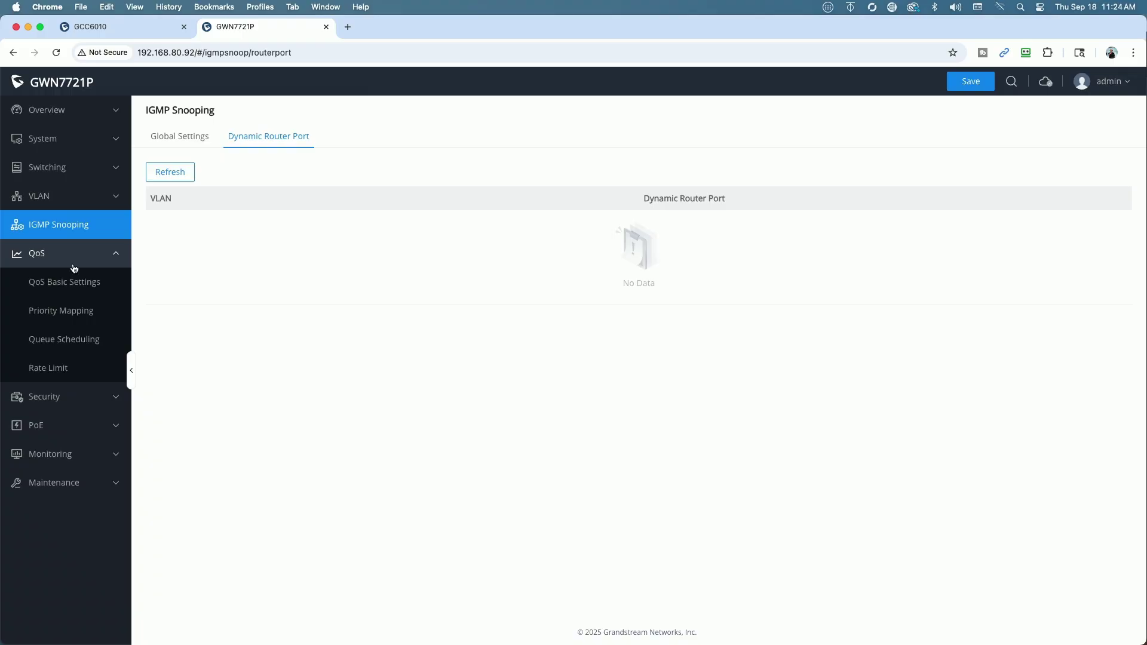
{"action": "left_click", "coordinate": [77, 283]}
{"action": "left_click", "coordinate": [79, 309]}
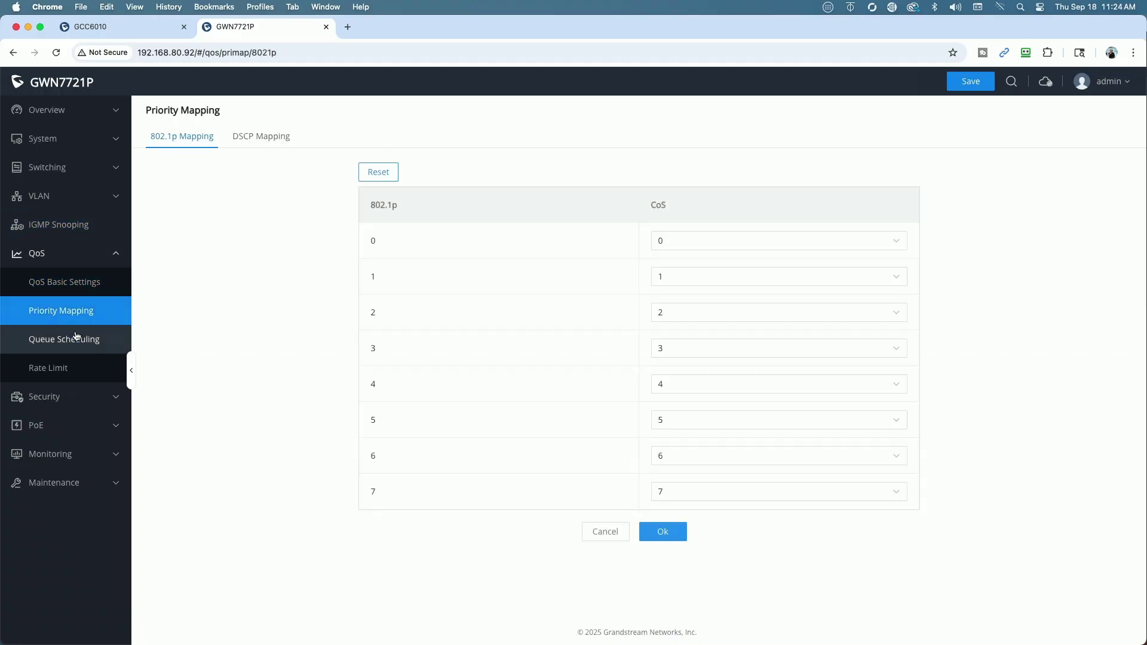
{"action": "left_click", "coordinate": [74, 338]}
{"action": "left_click", "coordinate": [68, 365]}
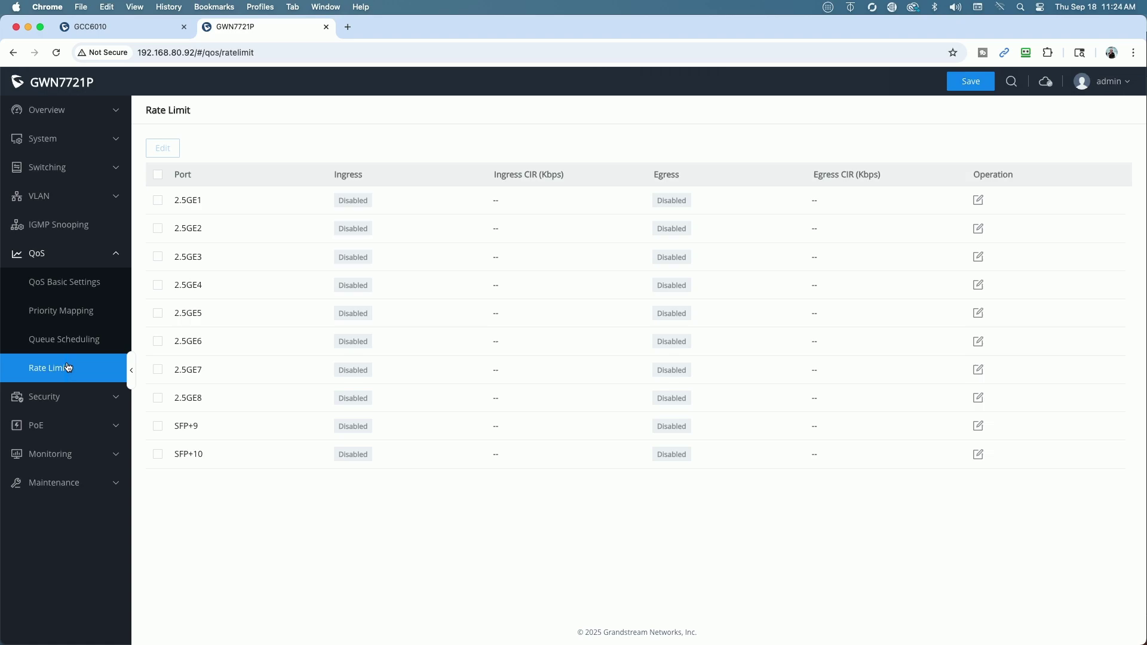
- Edit port 2.5GE1 under Security > DHCP Snooping, keeping Trust Mode as Untrust Port
{"action": "left_click", "coordinate": [73, 397]}
{"action": "left_click", "coordinate": [78, 422]}
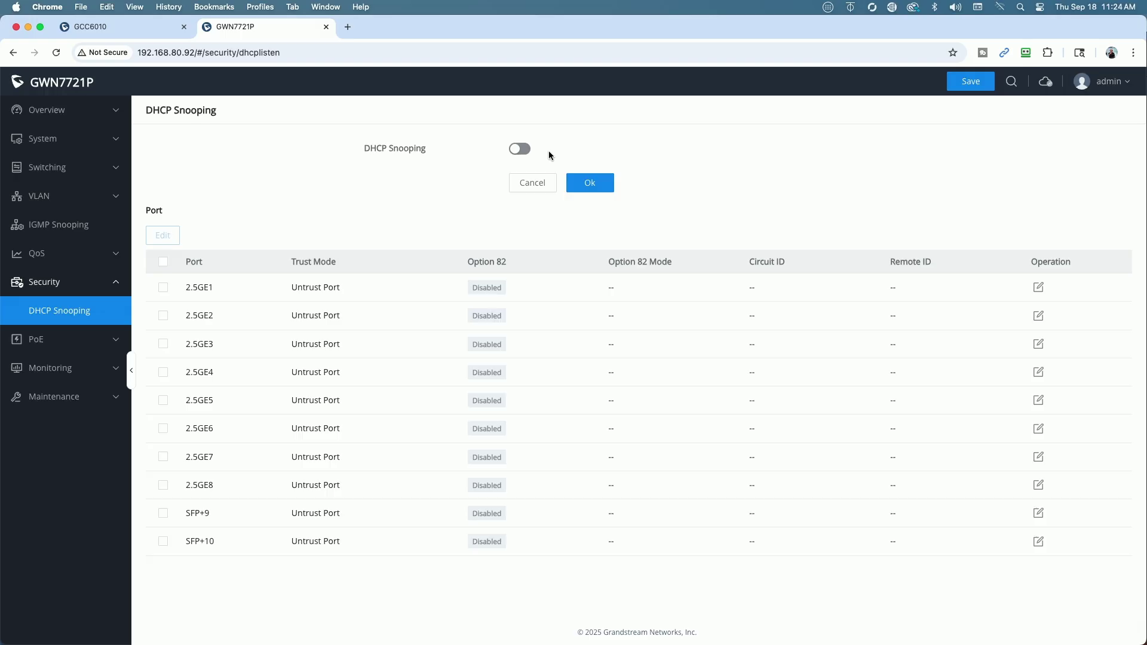
{"action": "left_click", "coordinate": [1038, 288]}
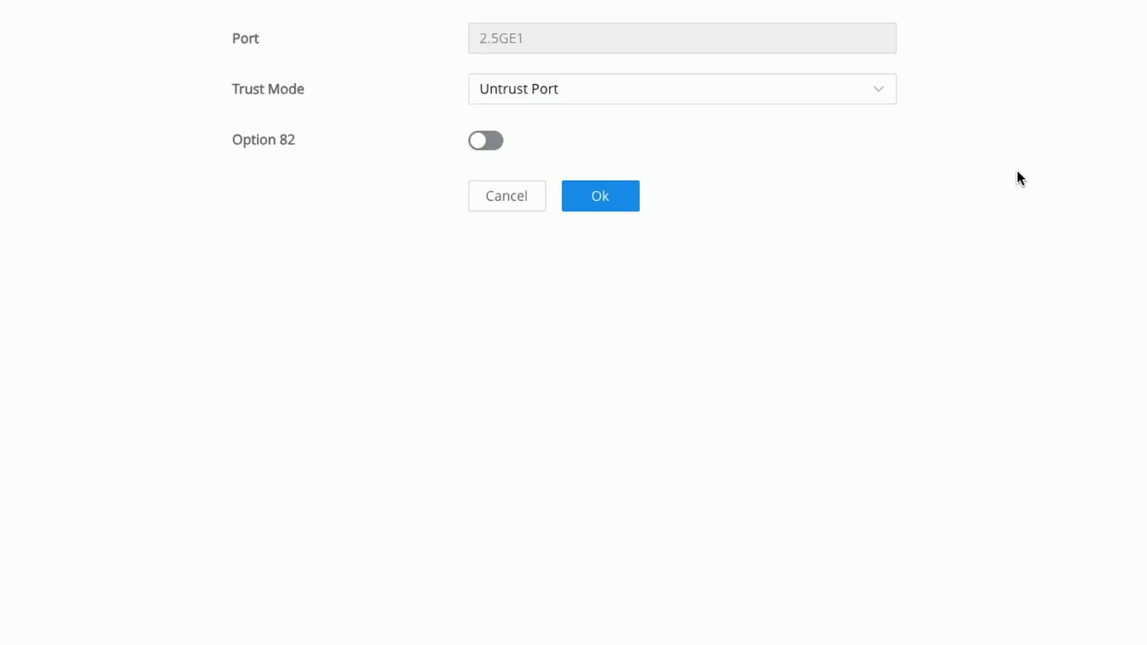
{"action": "left_click", "coordinate": [892, 99]}
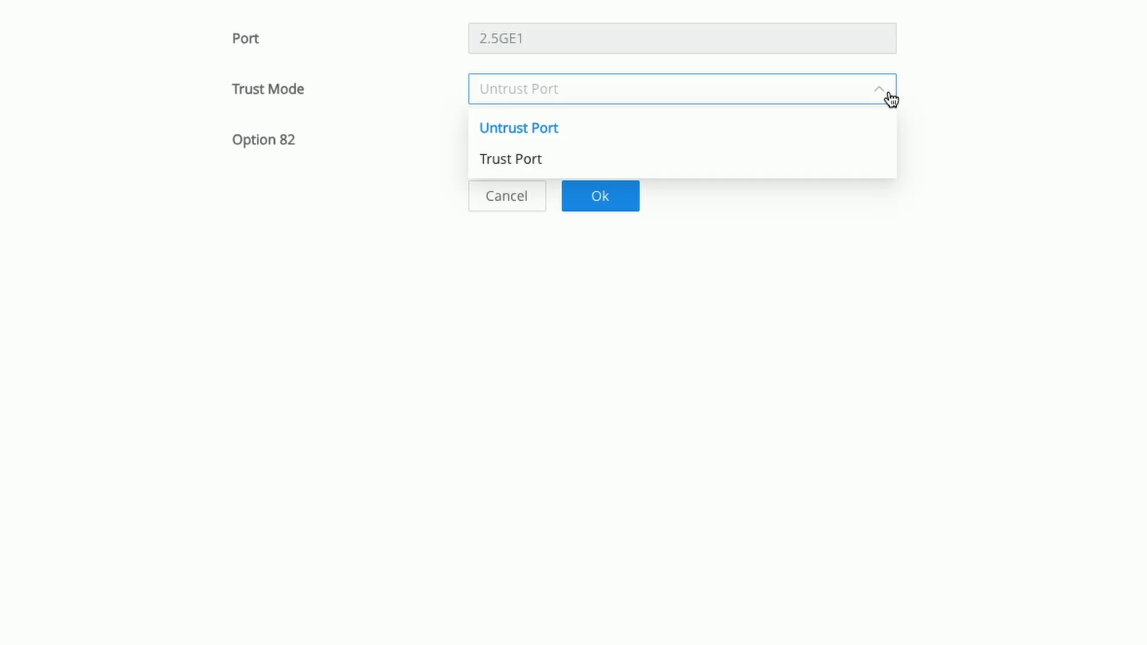
{"action": "left_click", "coordinate": [1042, 272]}
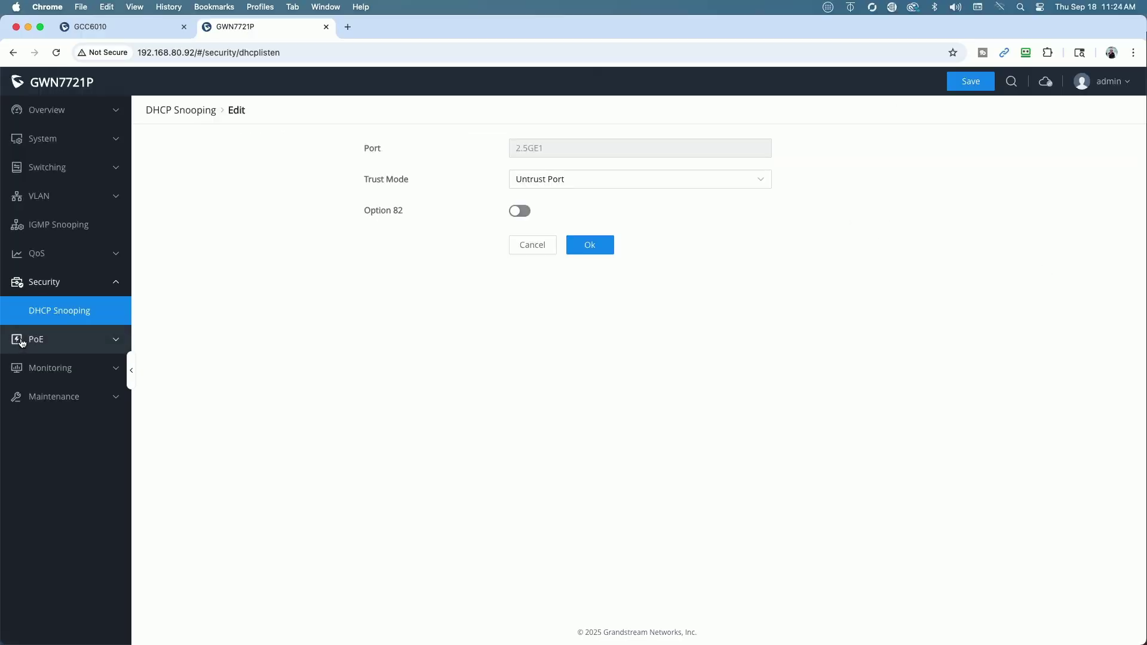
- View the PoE power supply summary and the per-port Power Supply Settings table
{"action": "left_click", "coordinate": [49, 339]}
{"action": "left_click", "coordinate": [58, 366]}
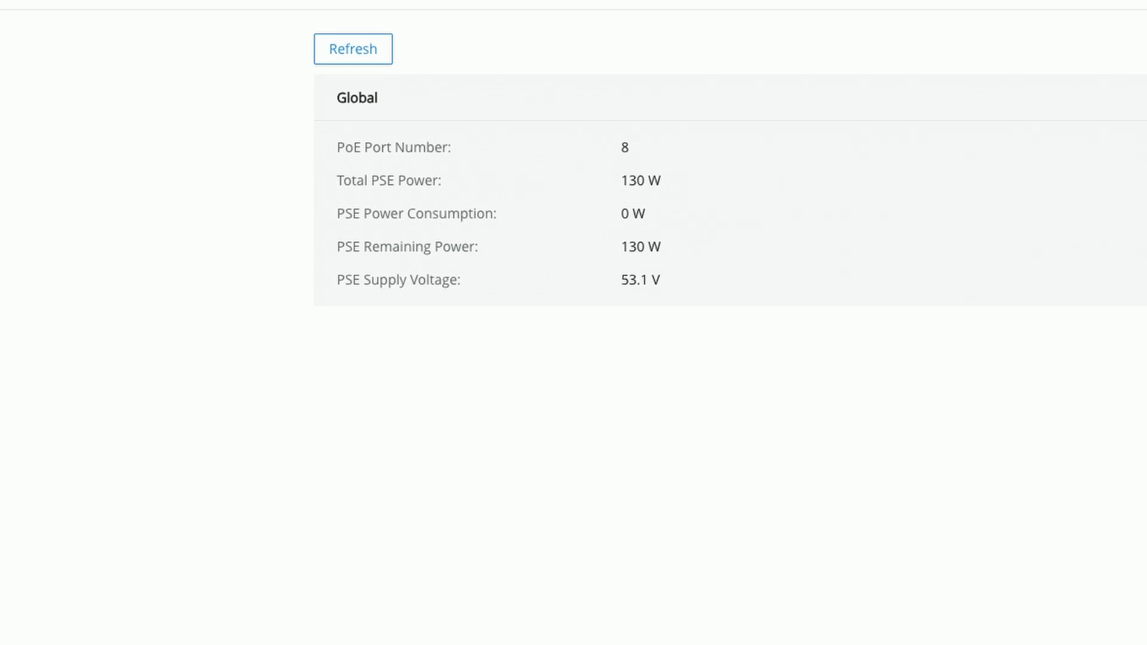
{"action": "left_click", "coordinate": [90, 368]}
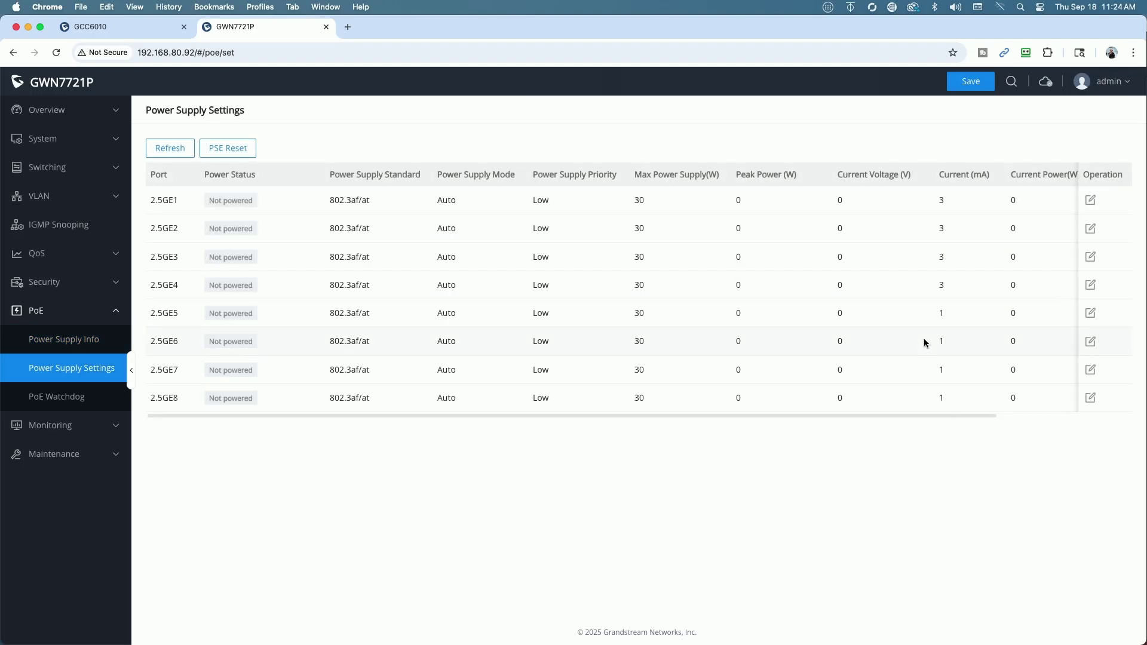
- Edit port 2.5GE1's PoE settings, reviewing mode and priority but keeping Auto and Low
{"action": "left_click", "coordinate": [1090, 199]}
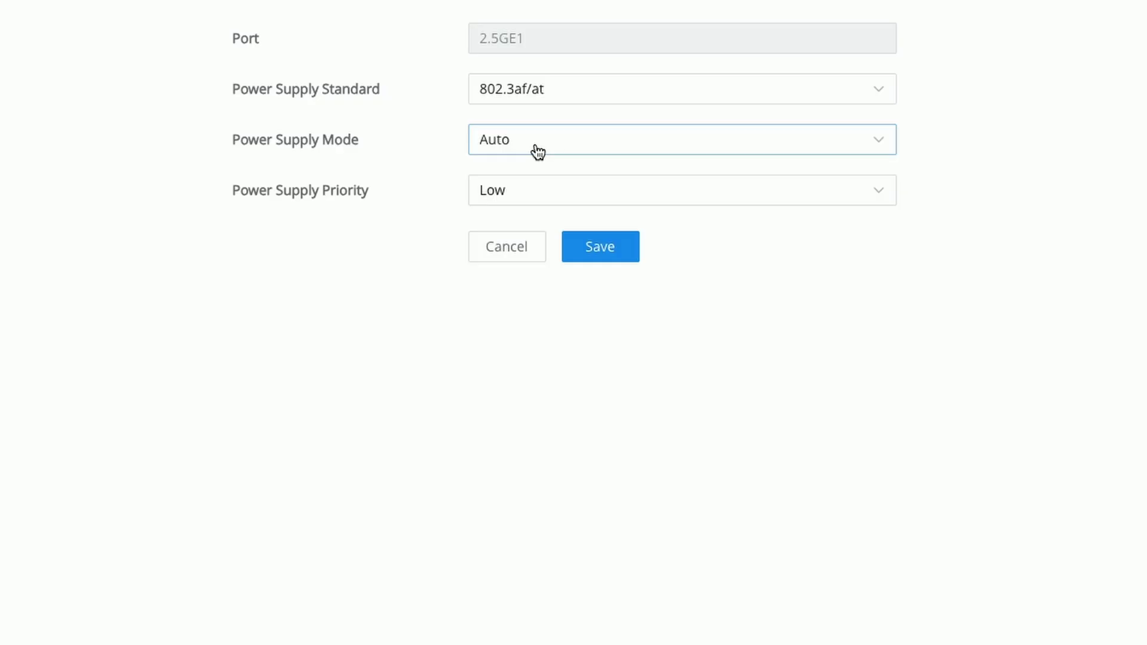
{"action": "left_click", "coordinate": [879, 146]}
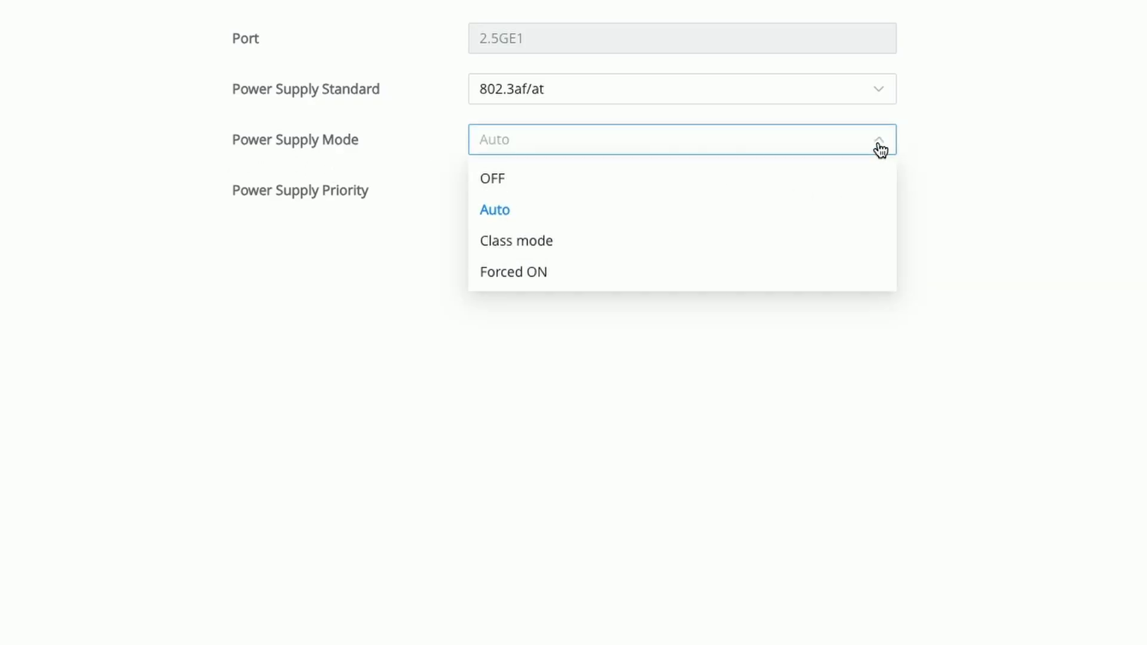
{"action": "left_click", "coordinate": [1109, 250]}
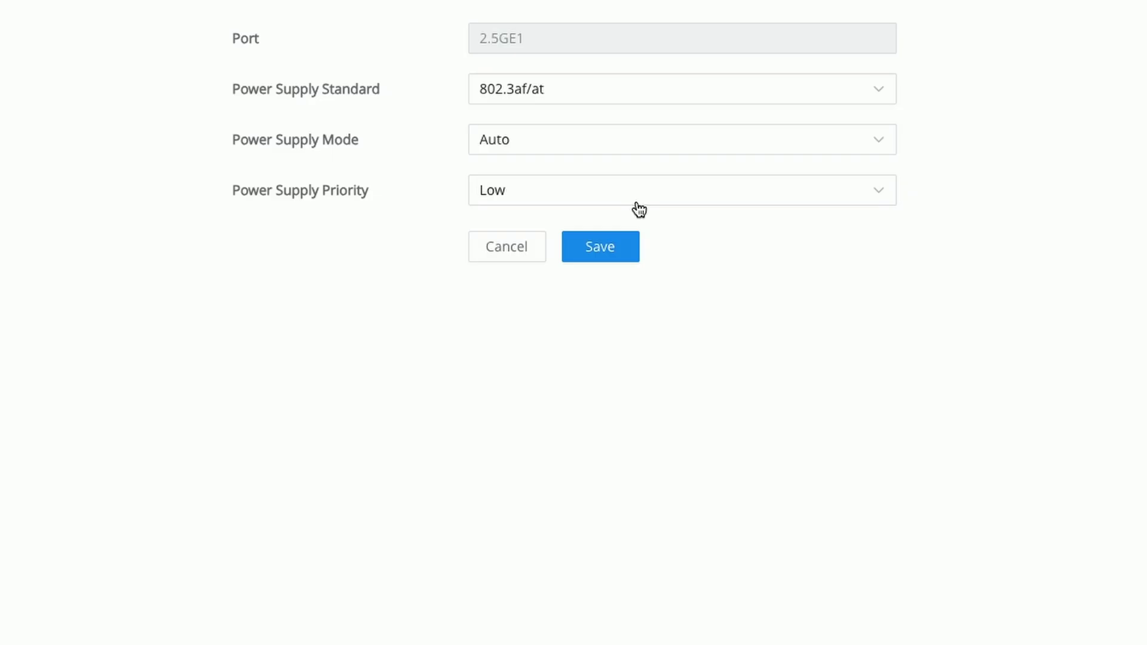
{"action": "left_click", "coordinate": [875, 204]}
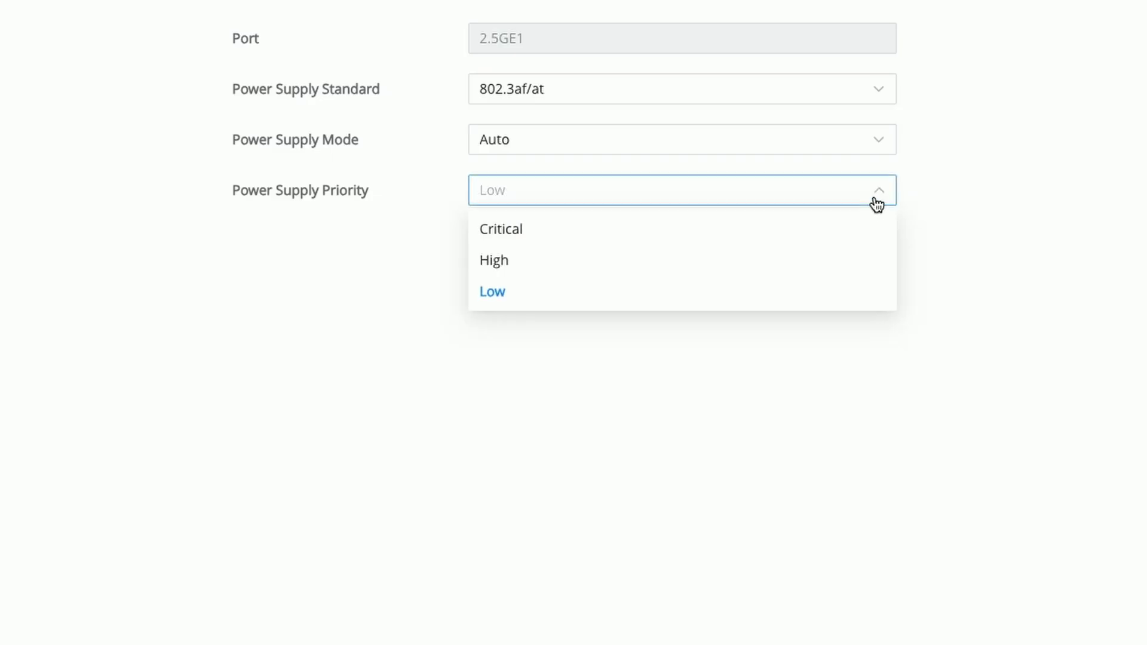
{"action": "left_click", "coordinate": [648, 478]}
- Review the PoE Watchdog table, opening port 2.5GE1's watchdog settings and cancelling without changes
{"action": "left_click", "coordinate": [89, 399]}
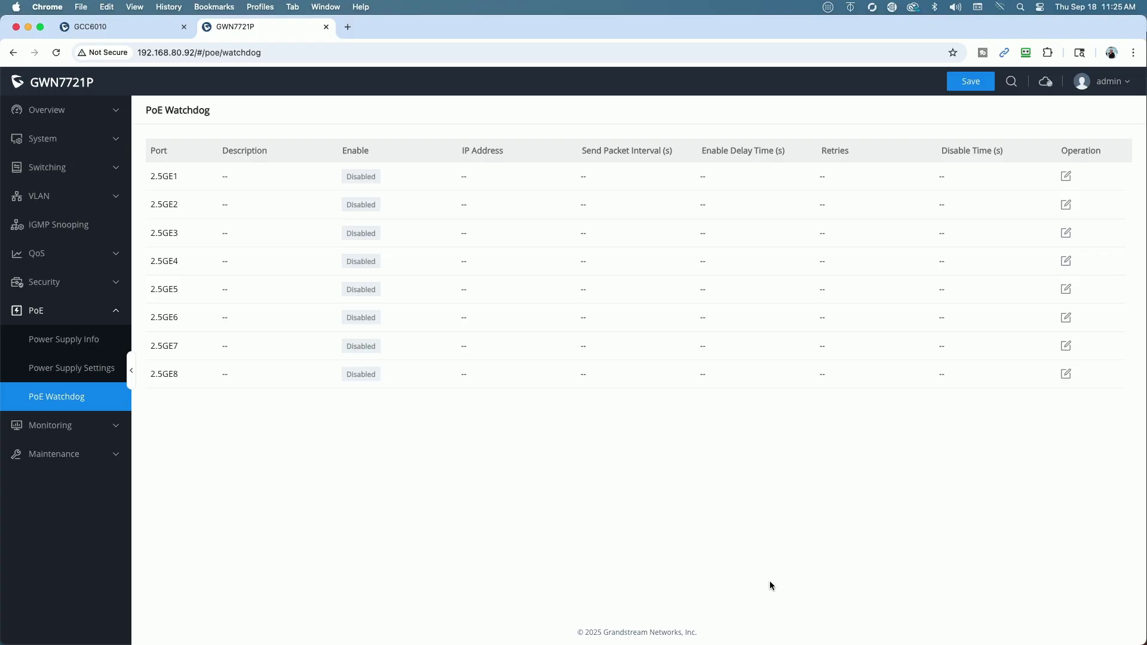
{"action": "left_click", "coordinate": [1065, 177]}
{"action": "left_click", "coordinate": [541, 302]}
- Browse Port Statistics, Port Mirror, Cable Test and Loopback Detection, where every port shows Ok
{"action": "left_click", "coordinate": [63, 427]}
{"action": "left_click", "coordinate": [37, 455]}
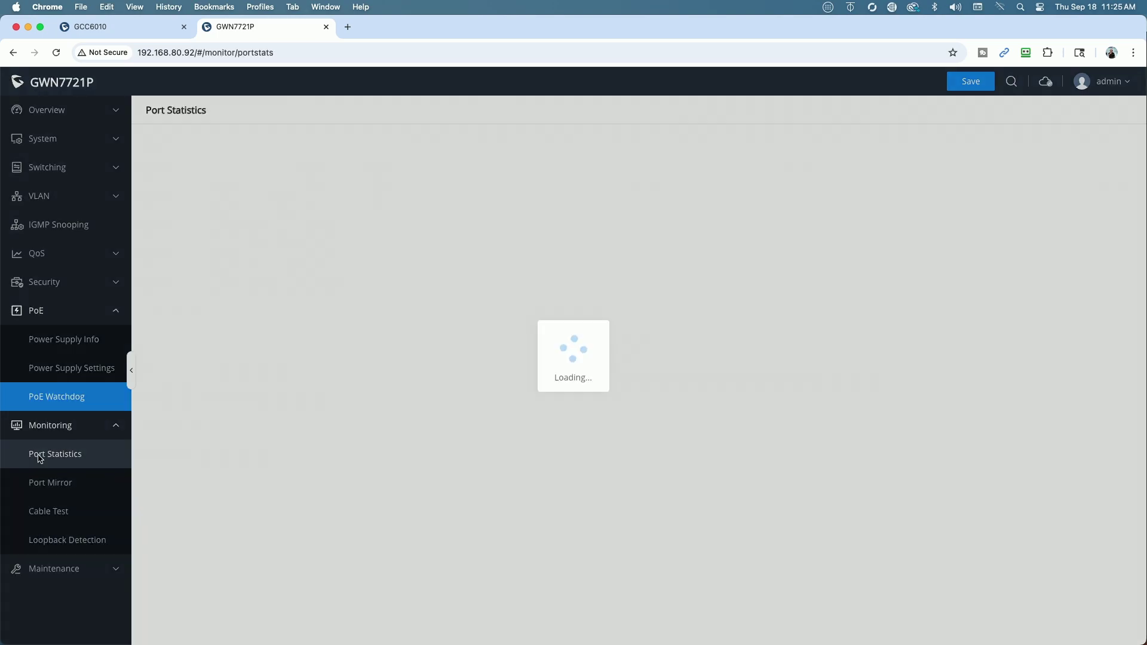
{"action": "left_click", "coordinate": [57, 403]}
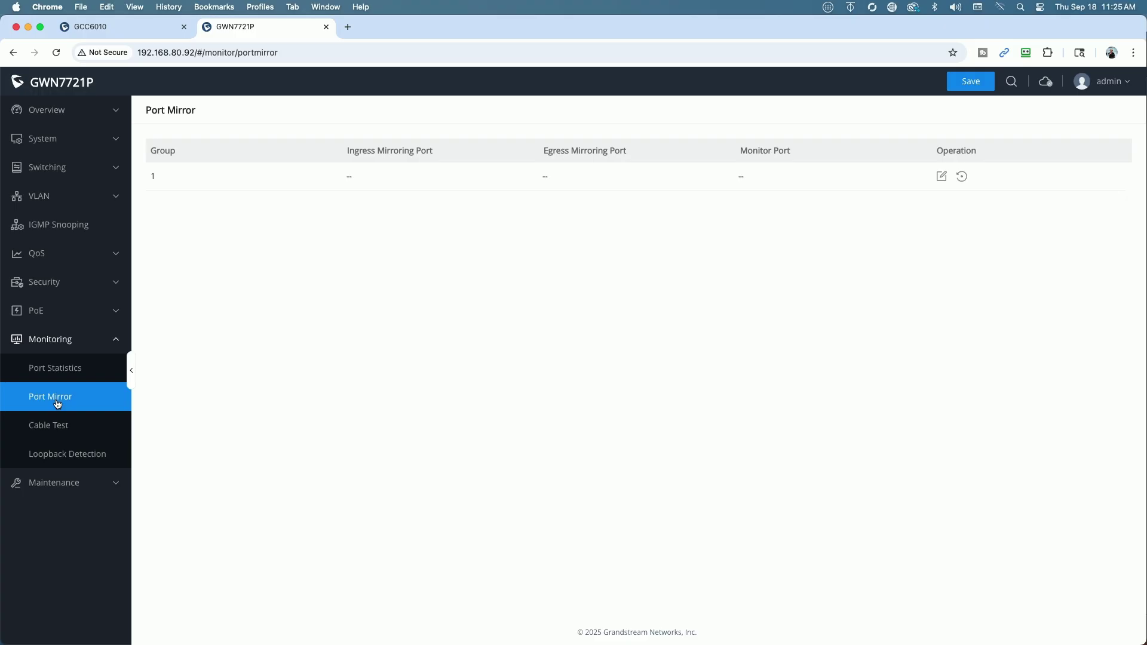
{"action": "left_click", "coordinate": [43, 425]}
{"action": "left_click", "coordinate": [82, 455]}
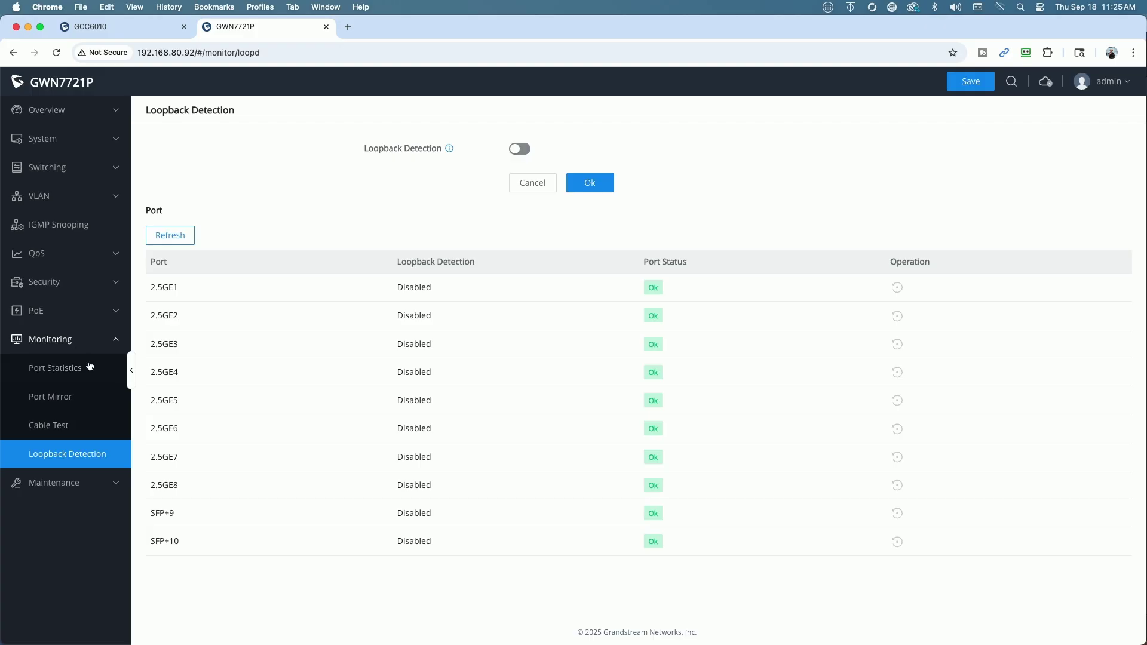
{"action": "left_click", "coordinate": [55, 482]}
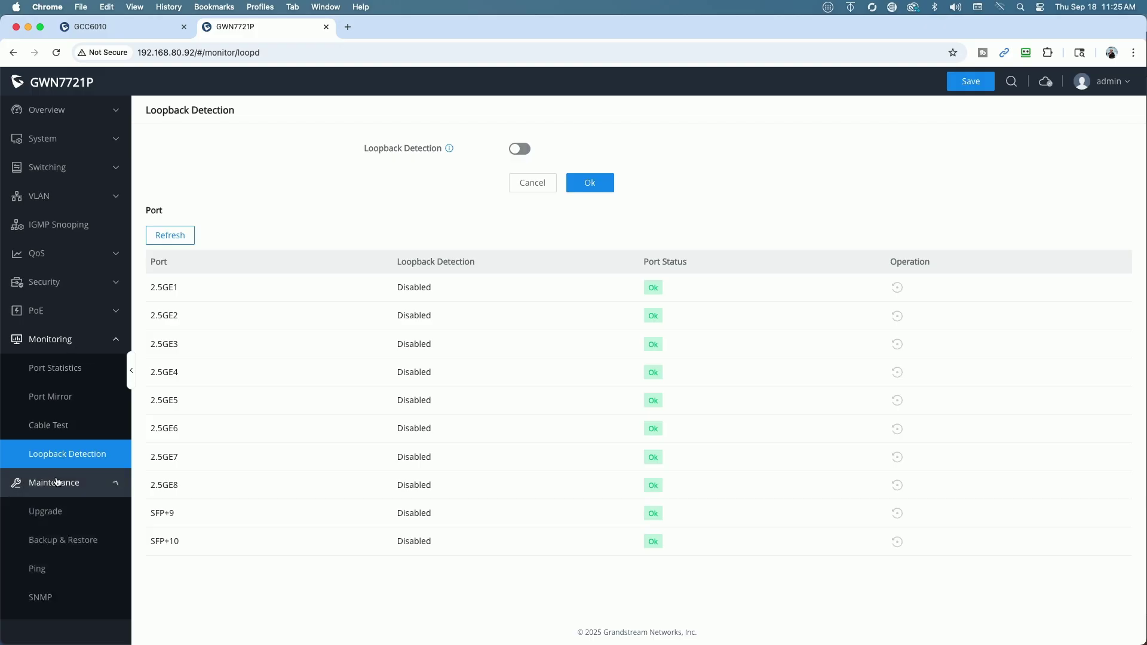
- Visit the Upgrade, Ping and SNMP pages, ending on LLDP with TLV interval 30 s and TTL multiplier 4
{"action": "left_click", "coordinate": [49, 512]}
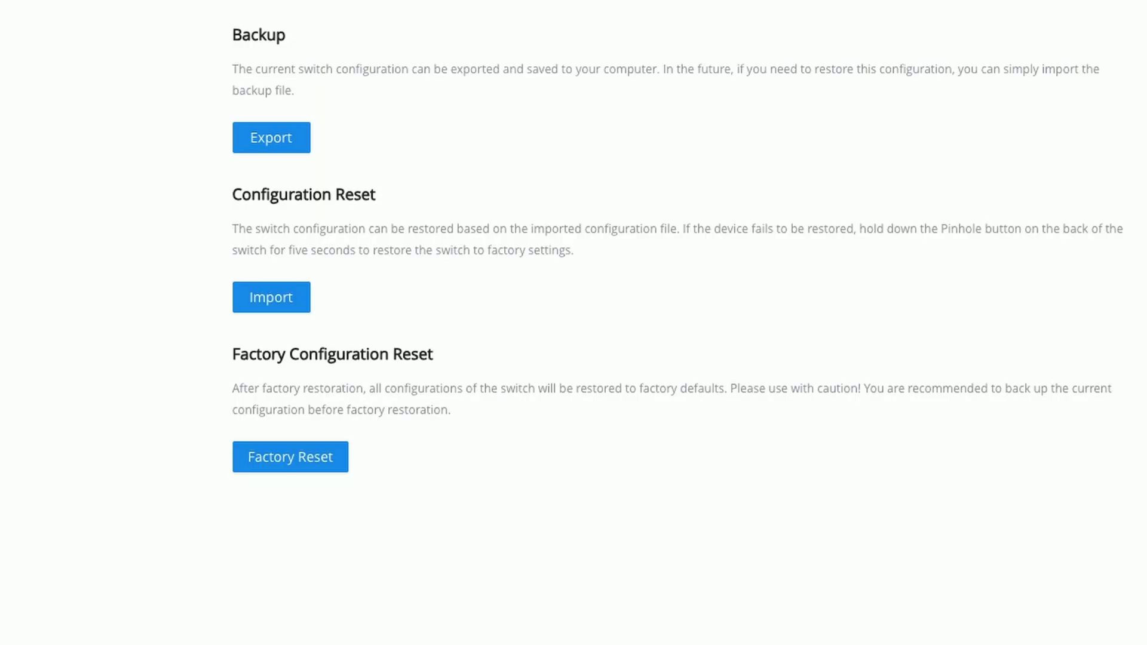
{"action": "left_click", "coordinate": [38, 457]}
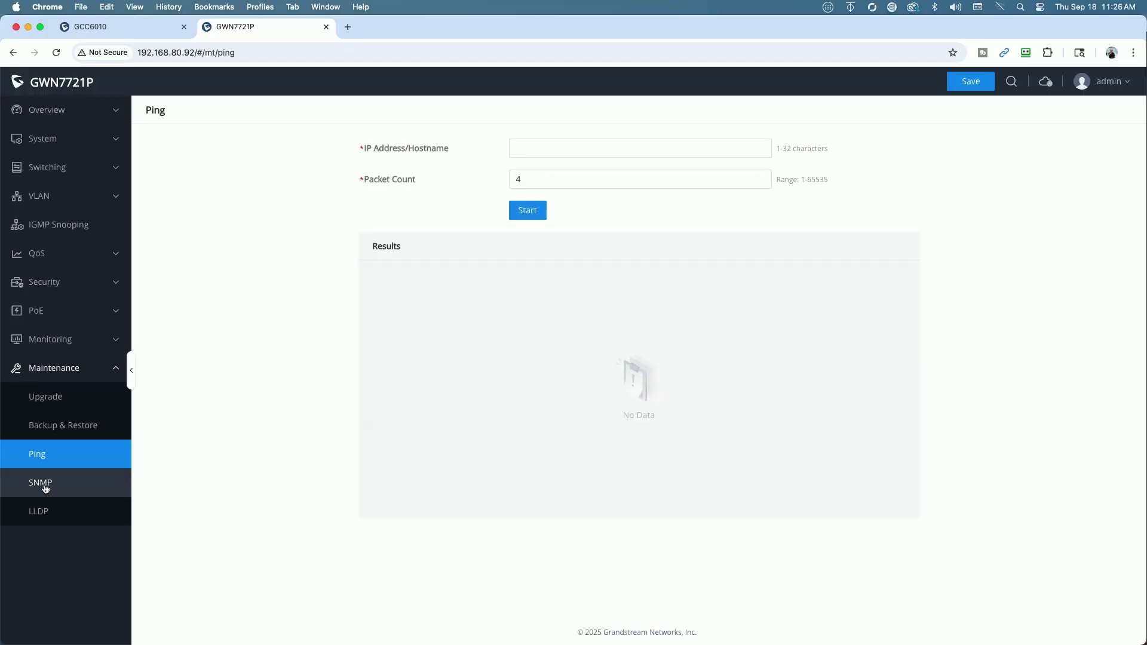
{"action": "left_click", "coordinate": [45, 487]}
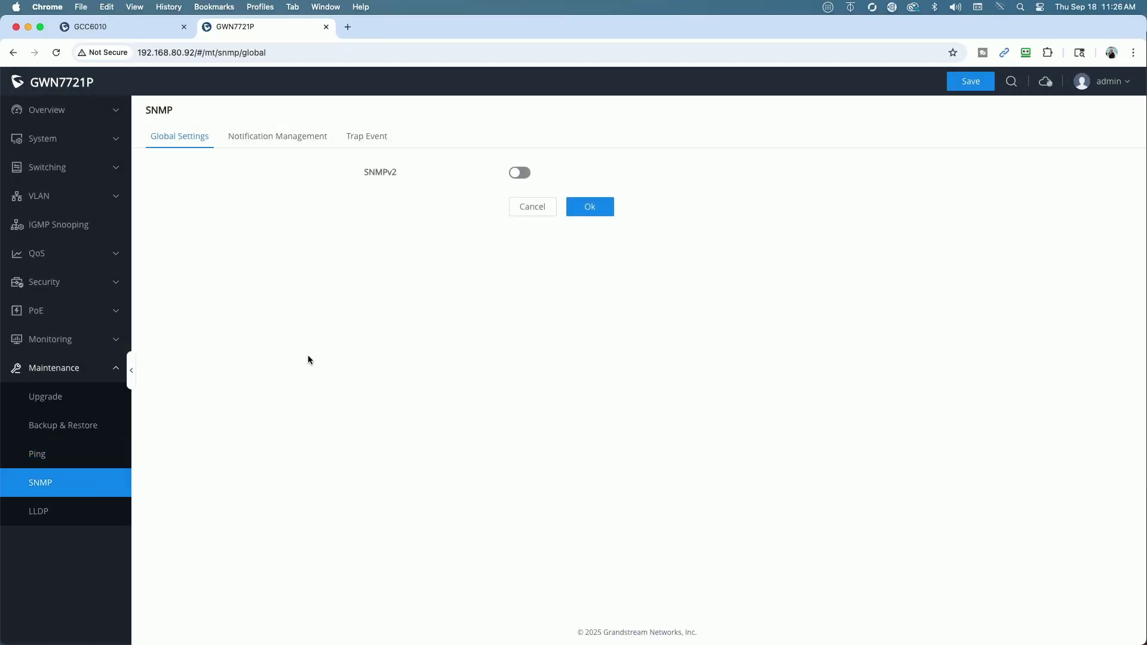
{"action": "left_click", "coordinate": [38, 512]}
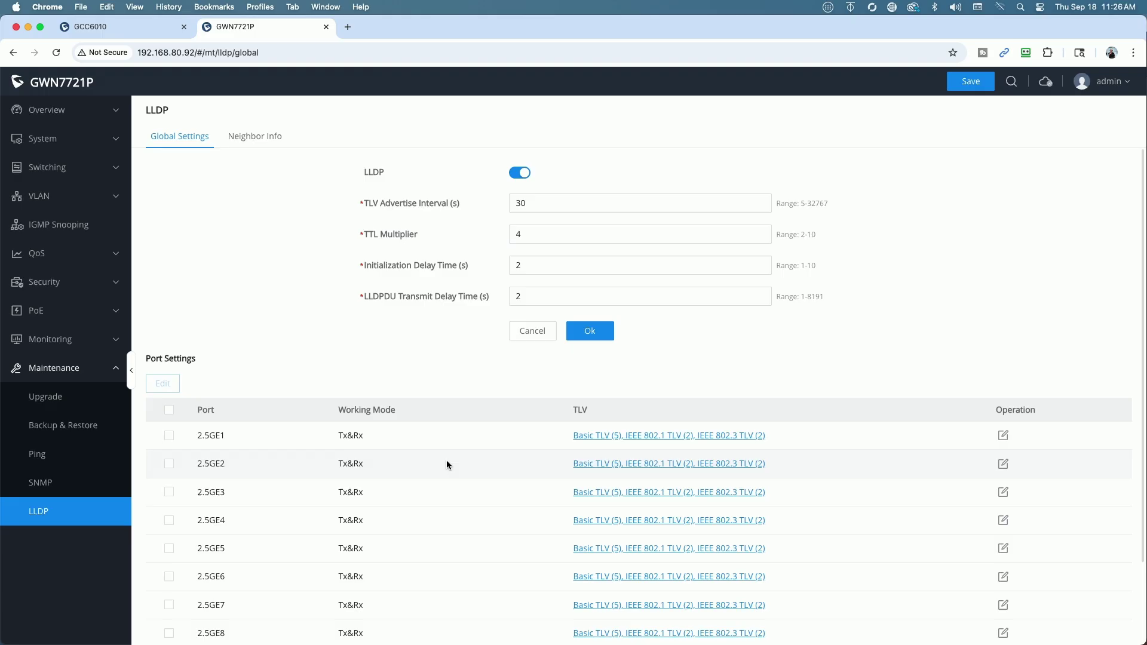